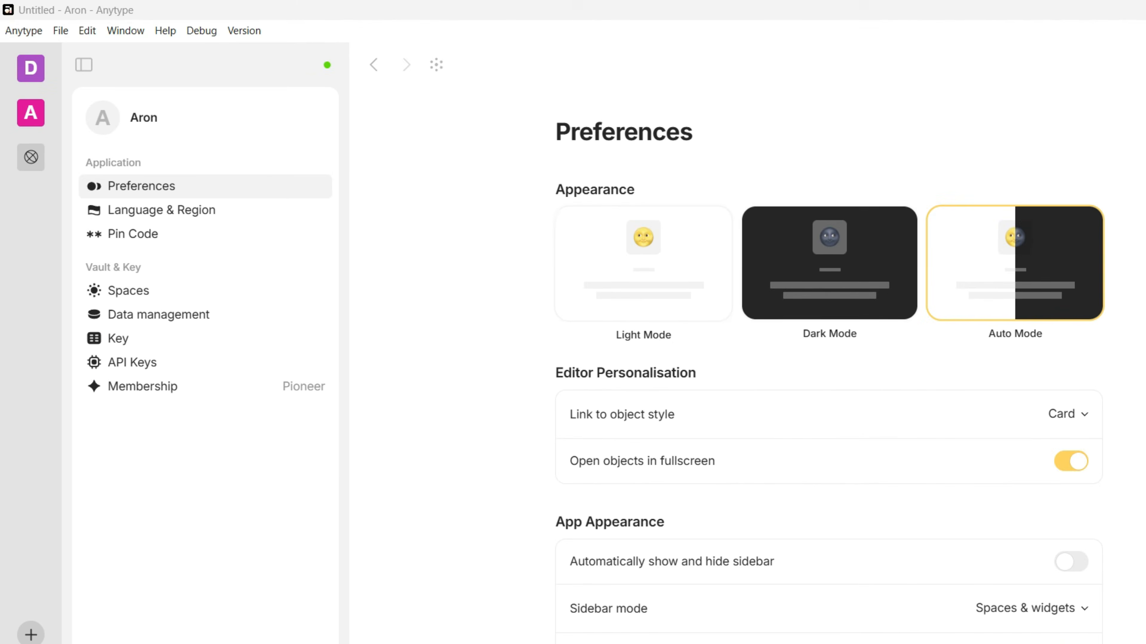
# Browse the Preferences sidebar modes, then the Language & Region, Data management and Key settings pages
pyautogui.scroll(-2, 828, 344)
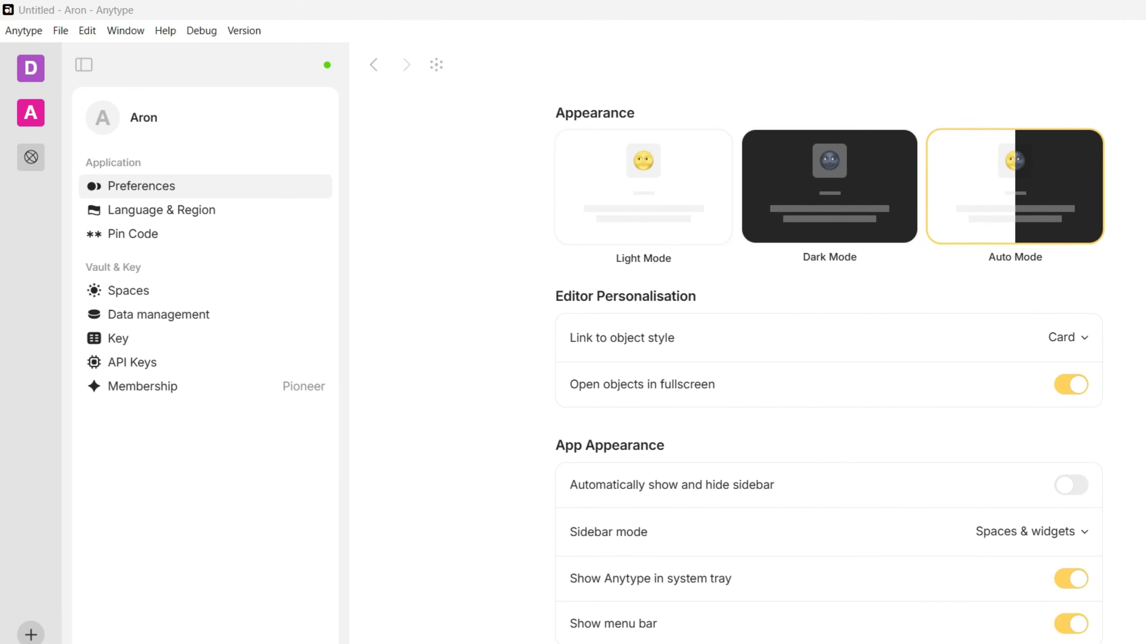
pyautogui.click(1032, 532)
pyautogui.click(1032, 532)
pyautogui.click(161, 211)
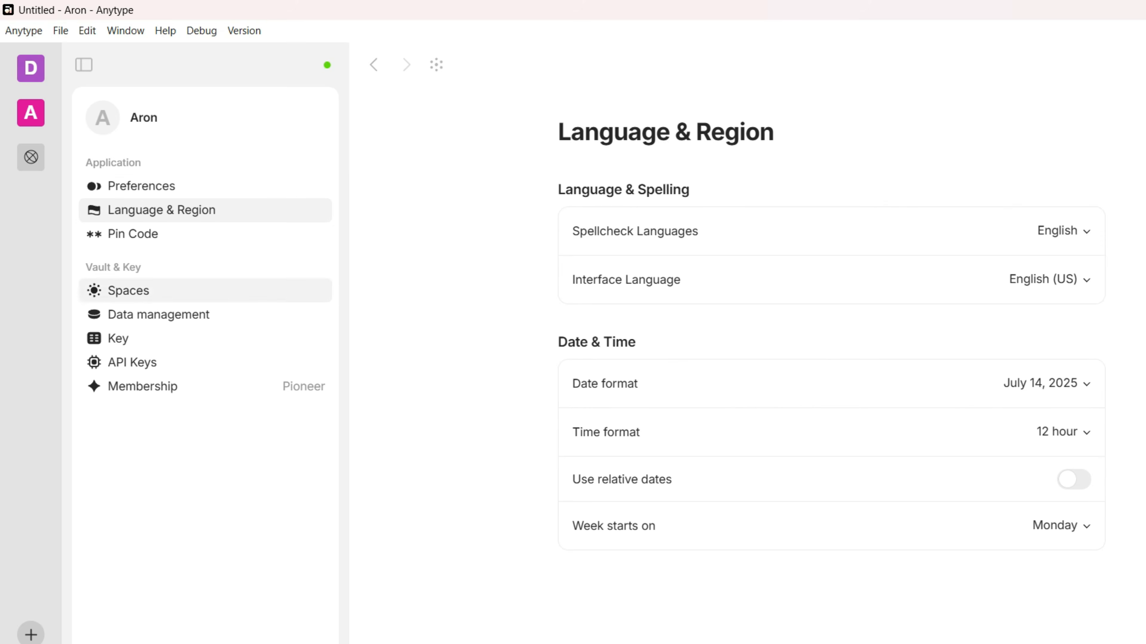
pyautogui.click(161, 291)
pyautogui.click(161, 315)
pyautogui.click(118, 338)
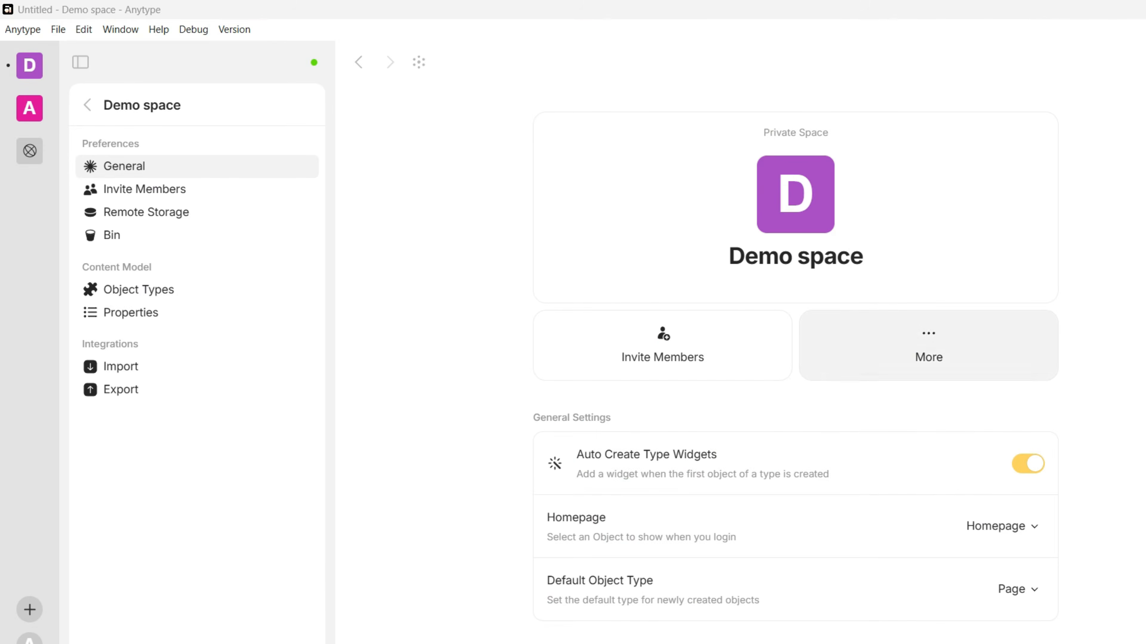
# Review the space's More, Default Object Type and Homepage menus, then begin creating a new space
pyautogui.click(928, 345)
pyautogui.press('Escape')
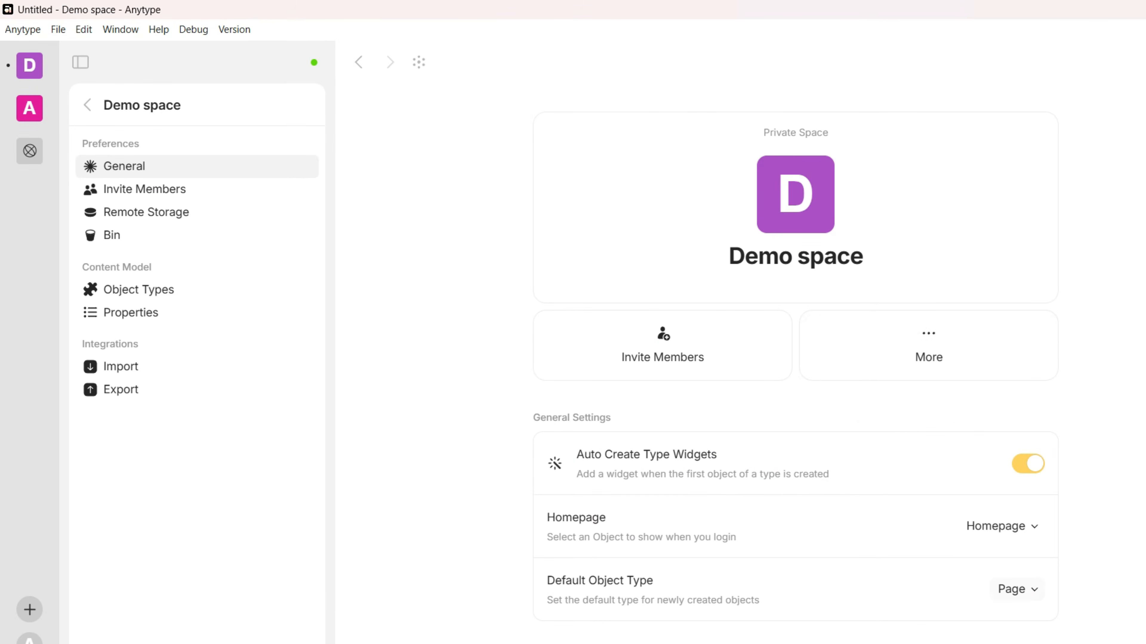
pyautogui.click(1017, 589)
pyautogui.press('Escape')
pyautogui.click(1000, 526)
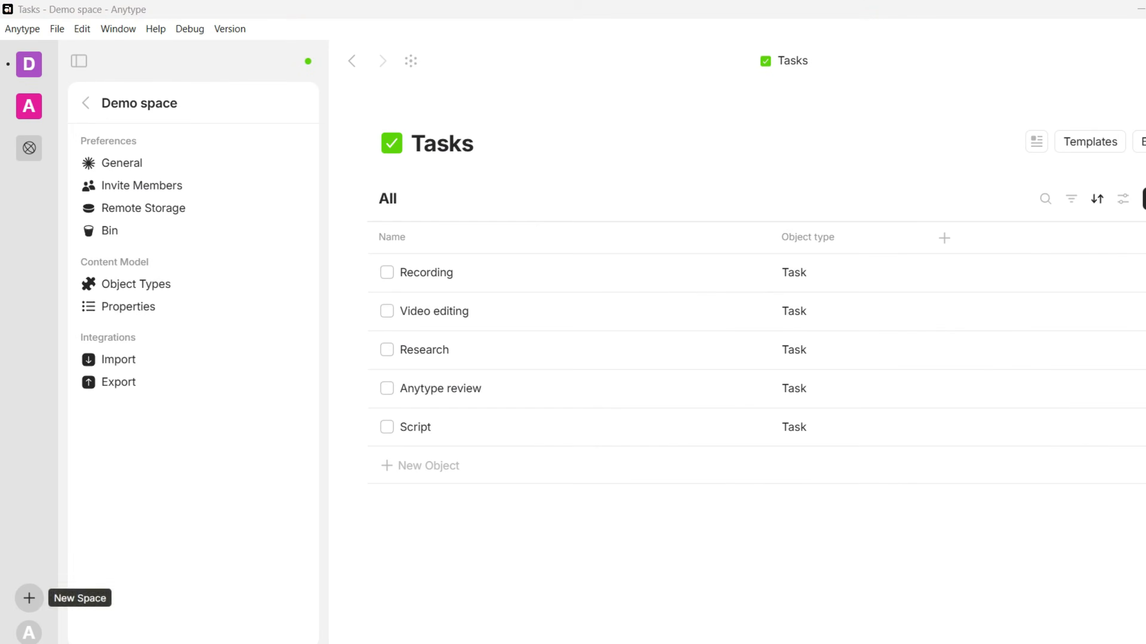
pyautogui.click(29, 598)
pyautogui.click(90, 503)
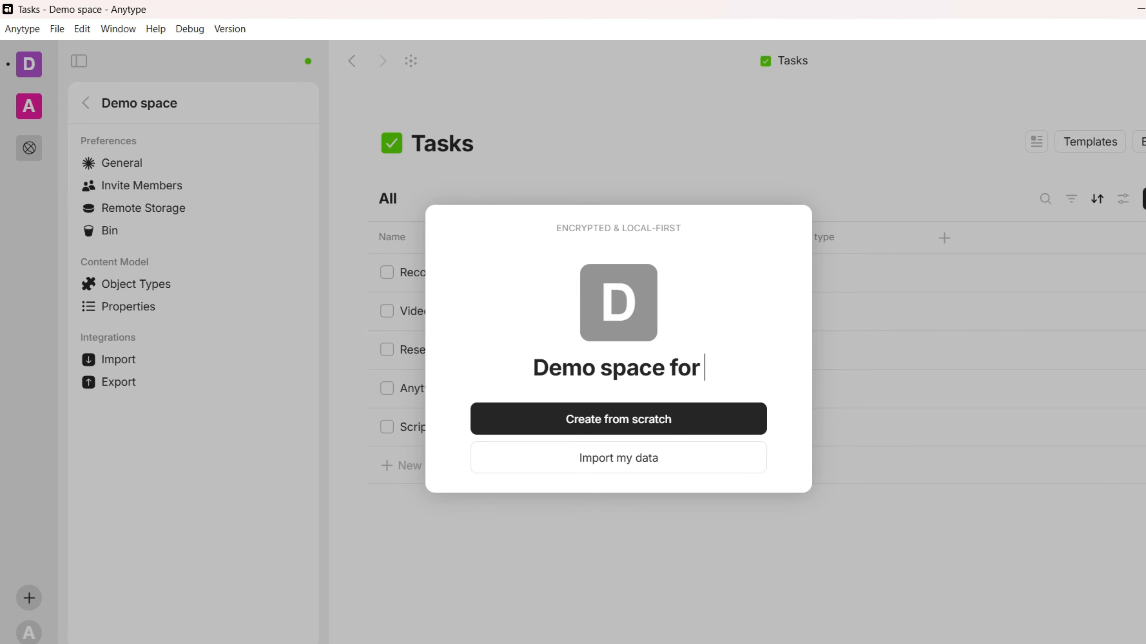
# Create 'Demo space for tutorial' from scratch, check its Homepage options, and switch between spaces
pyautogui.click(619, 419)
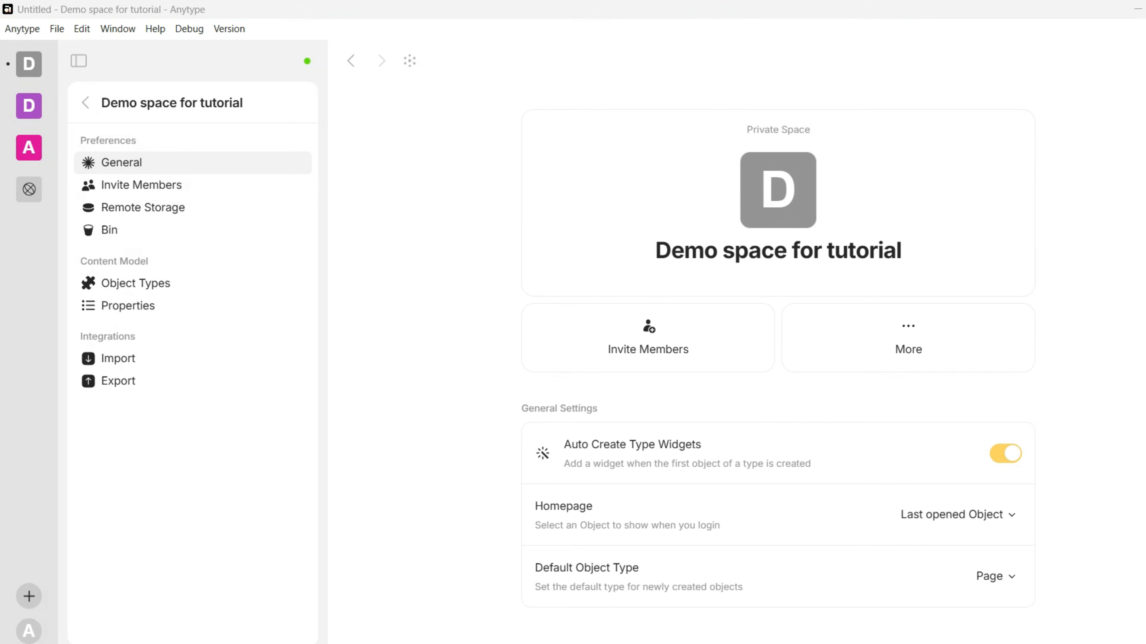
pyautogui.click(957, 515)
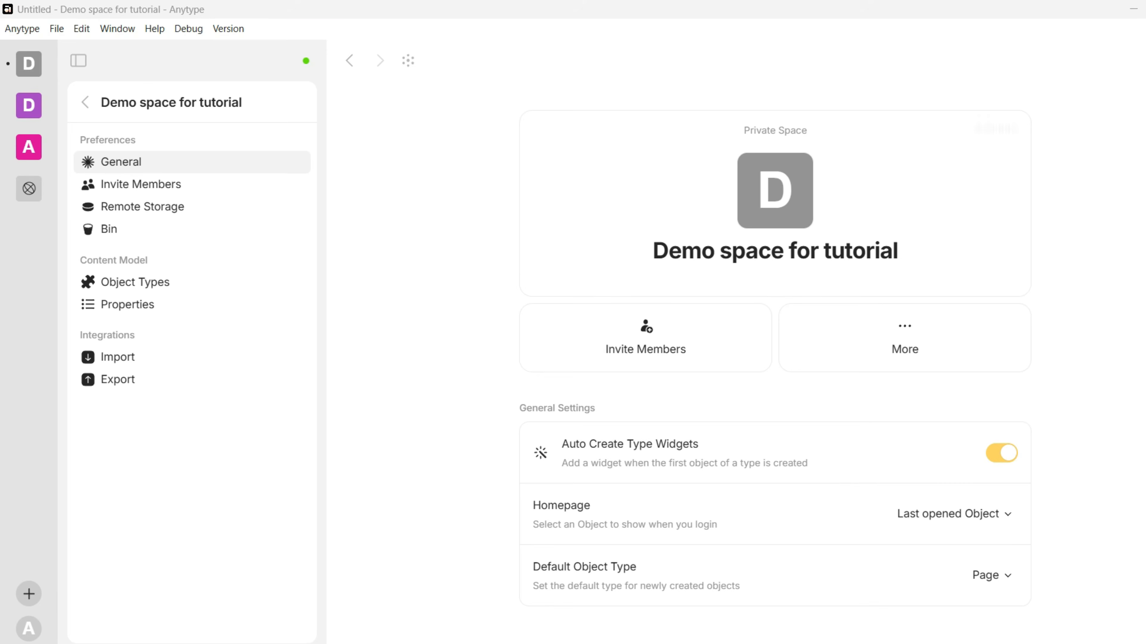
pyautogui.click(28, 105)
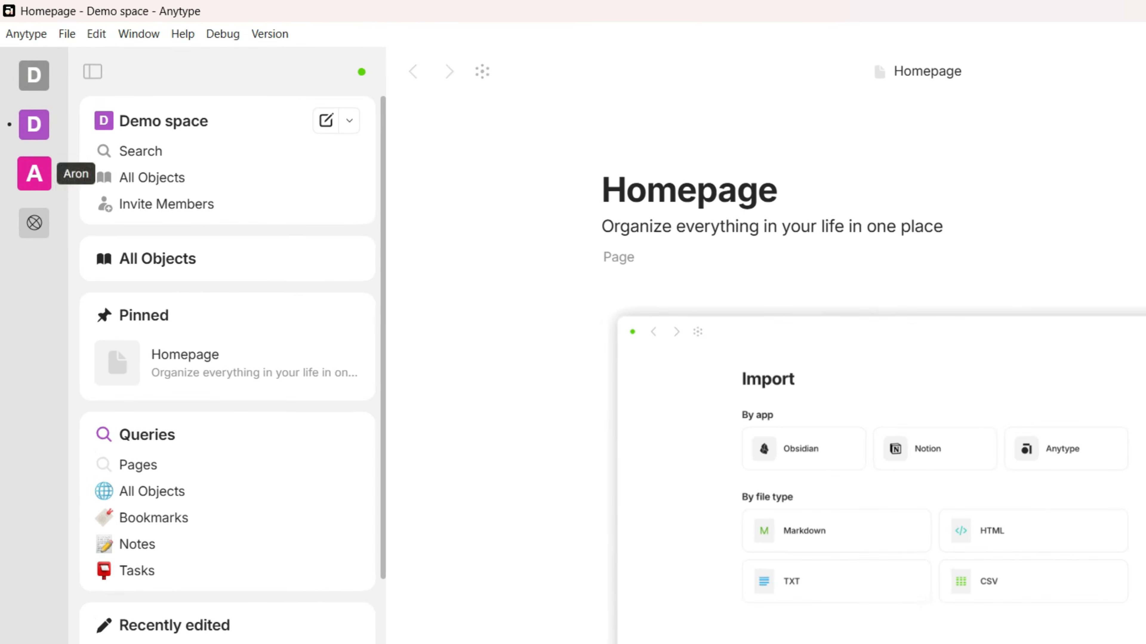
pyautogui.click(34, 173)
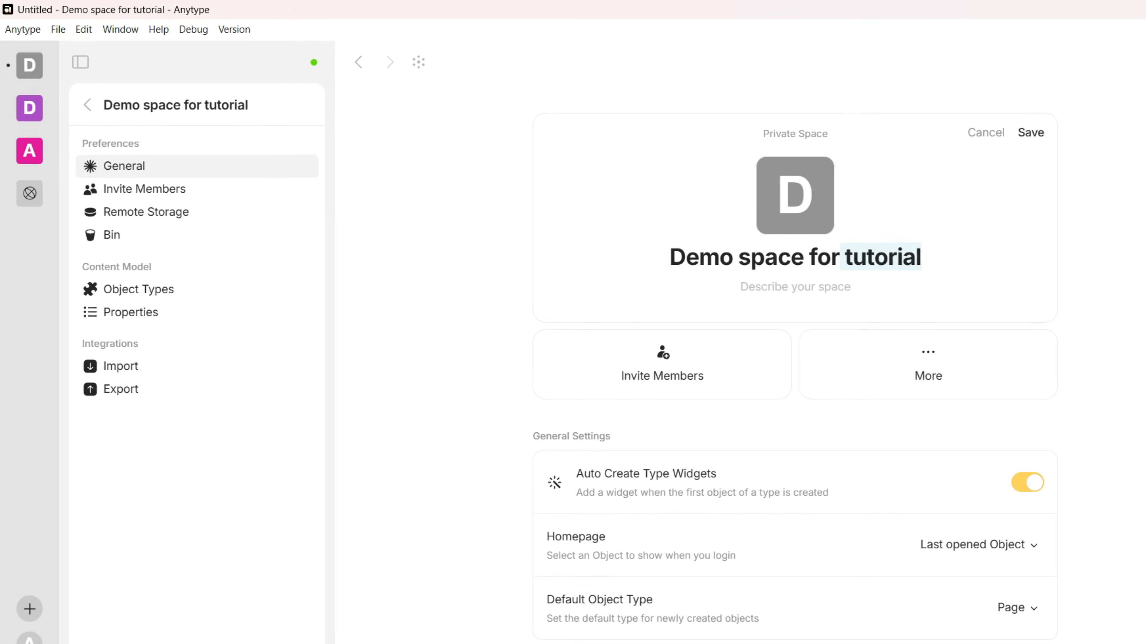
# Change the space name's 'tutorial' to 'YT', save it, and choose Task as default object type
pyautogui.write('YT')
pyautogui.click(1031, 132)
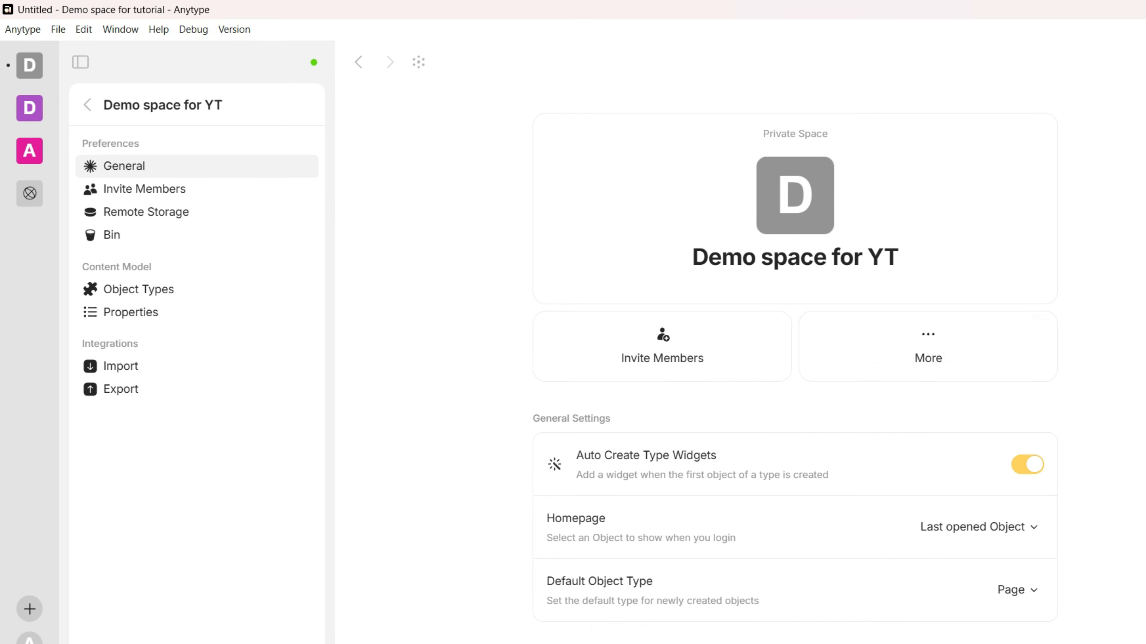
pyautogui.click(1017, 588)
pyautogui.click(879, 490)
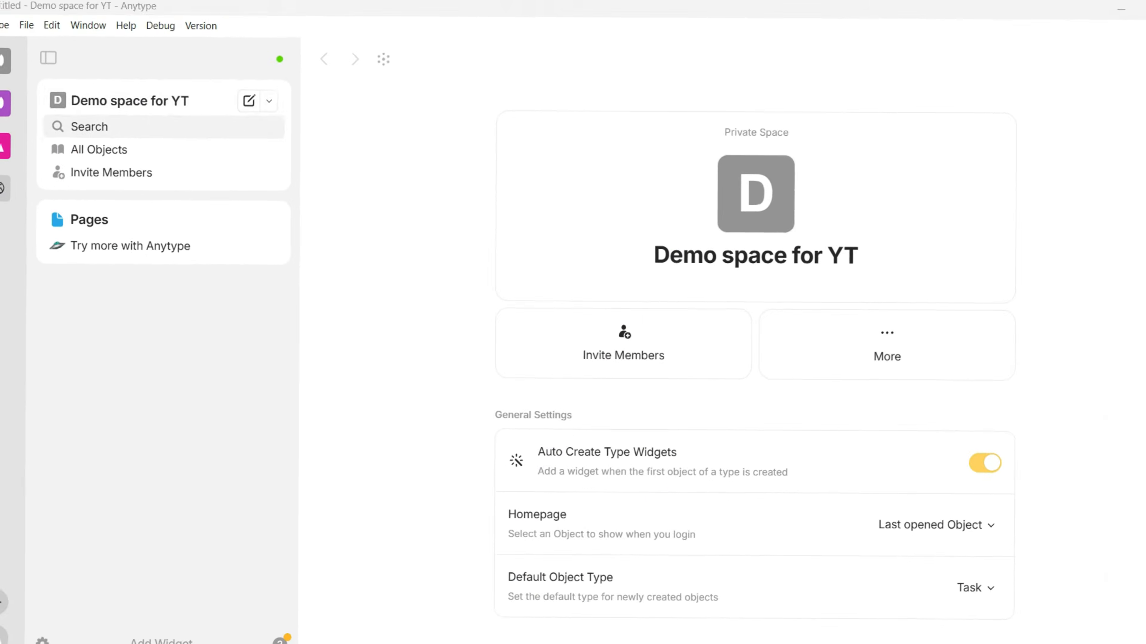
# Create a Project object titled 'Anytype tutorial' from the new-object type list
pyautogui.click(268, 102)
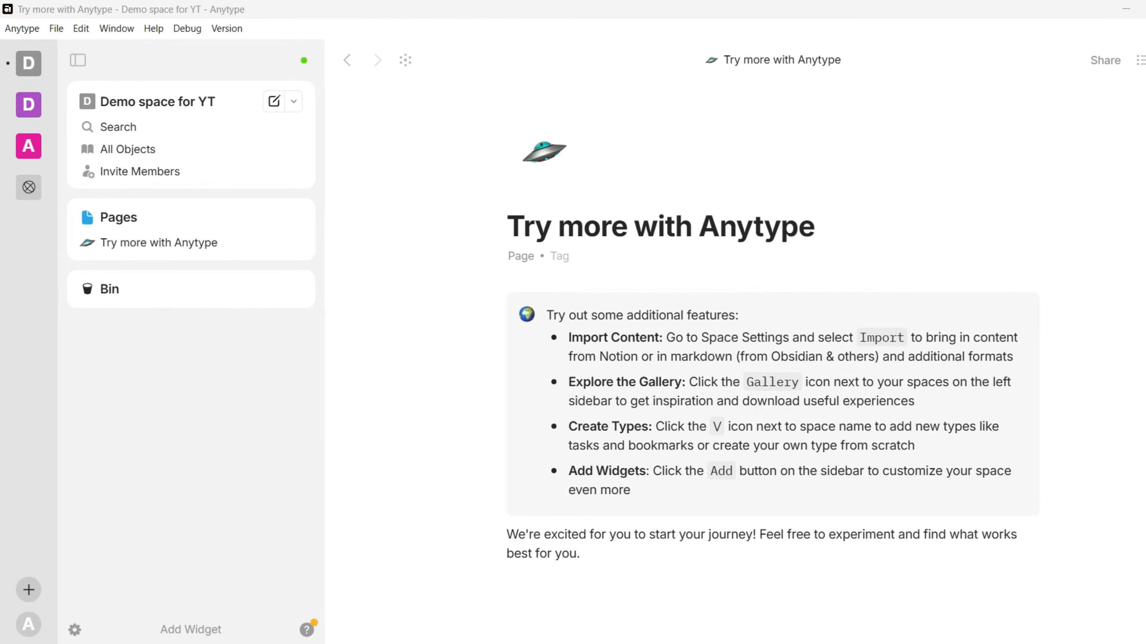
pyautogui.click(293, 101)
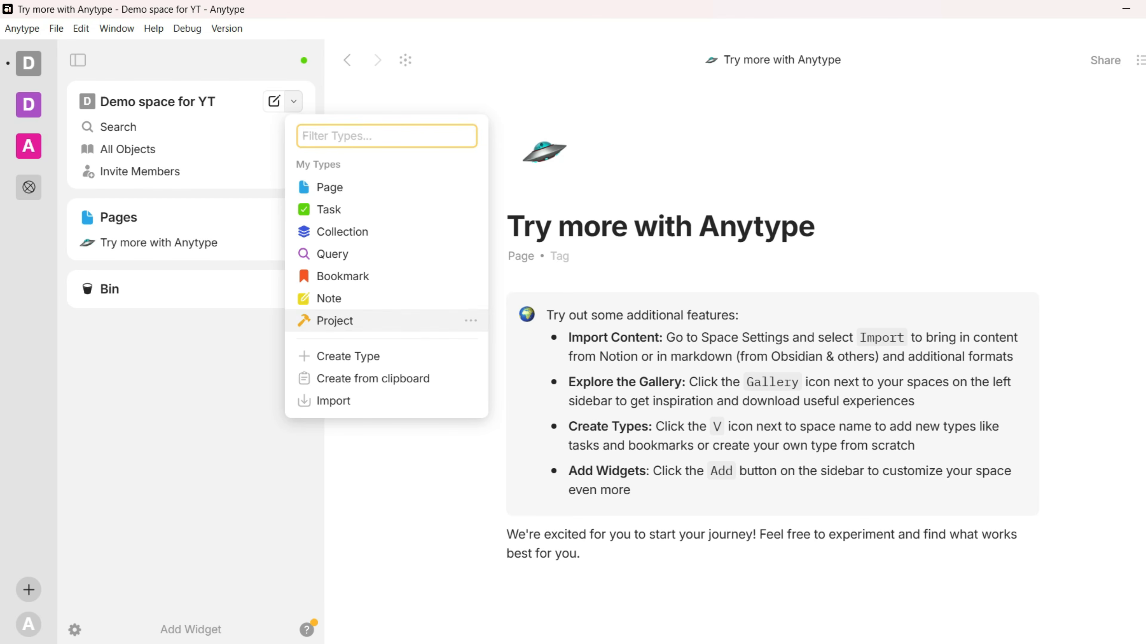
pyautogui.click(335, 320)
pyautogui.write('Any')
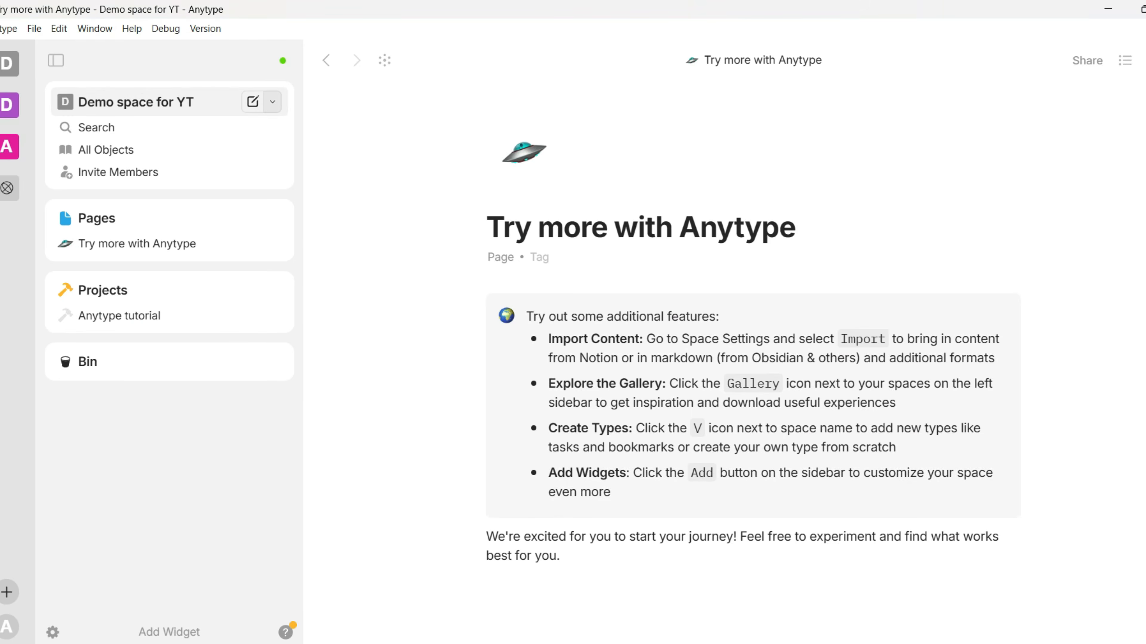
pyautogui.click(273, 102)
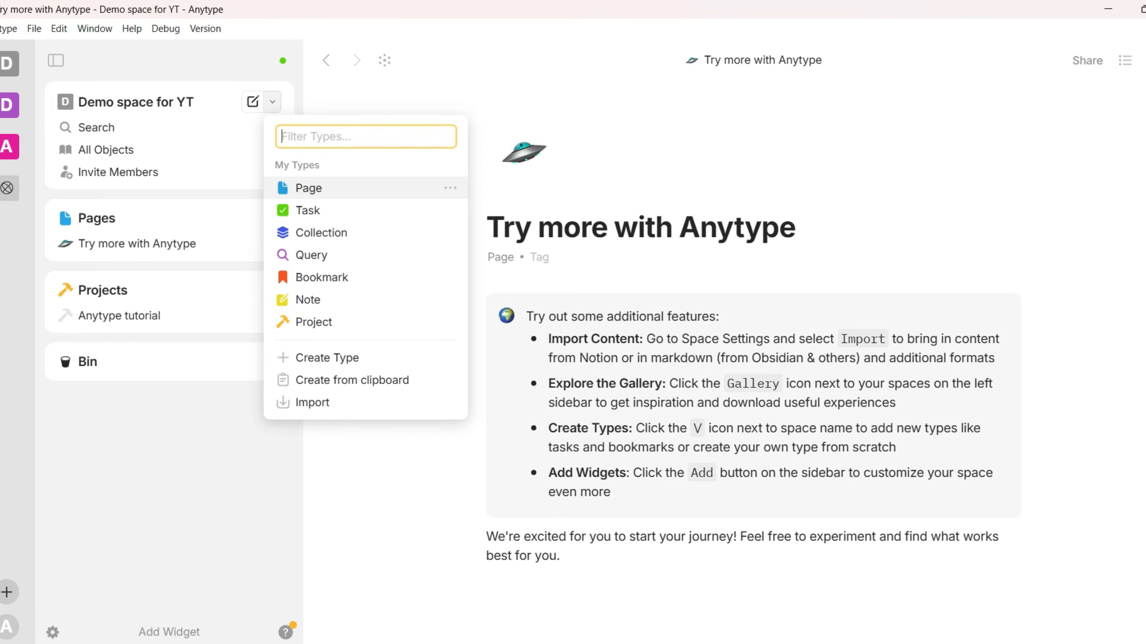
# Add pages 'Sample page' and 'Sample page 2' and a task 'Video recording for YT video'
pyautogui.click(309, 188)
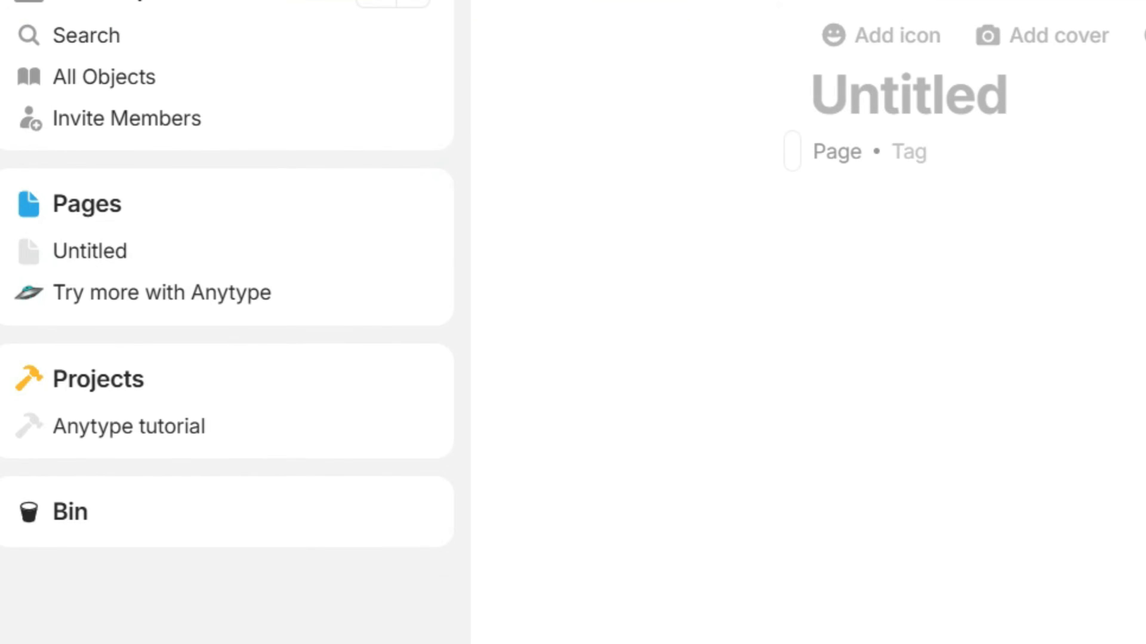
pyautogui.write('Sample page')
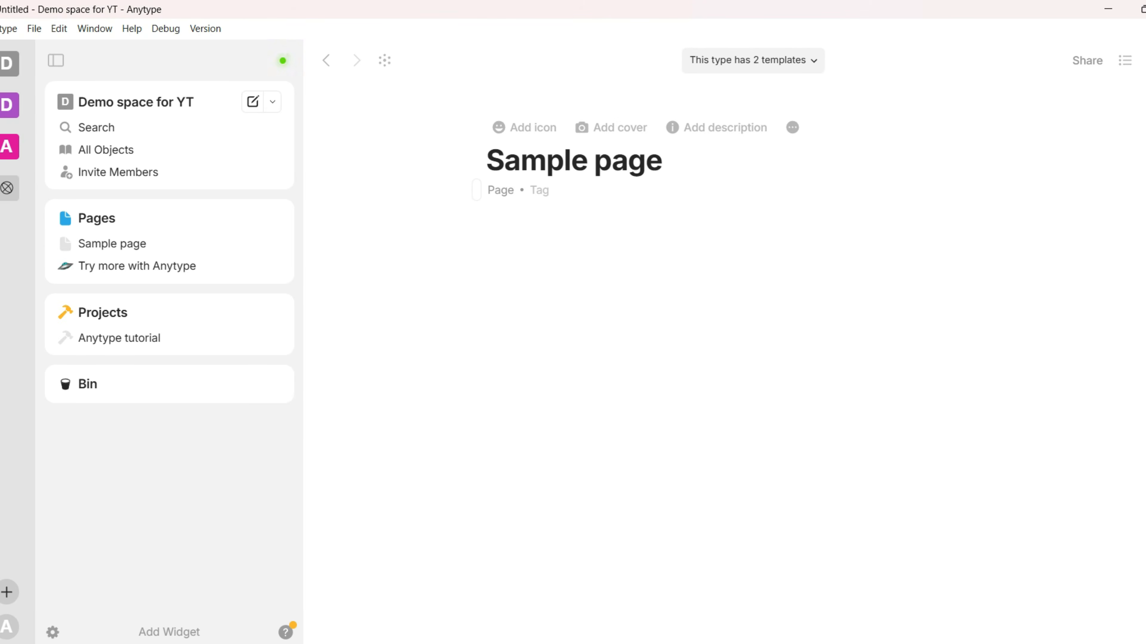
pyautogui.click(273, 218)
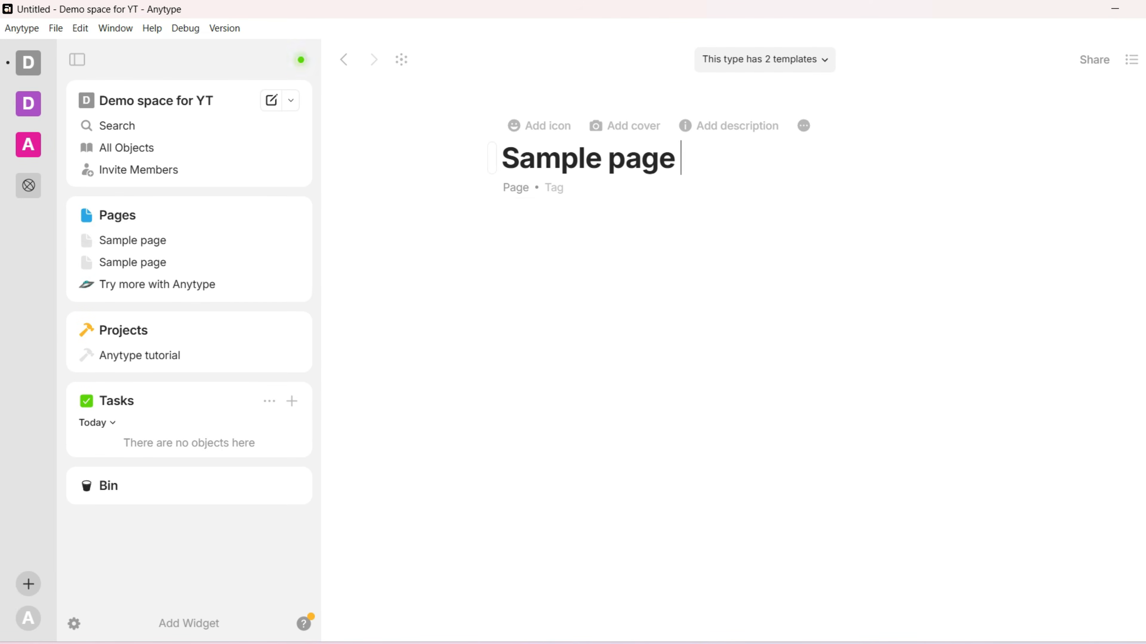
pyautogui.click(292, 401)
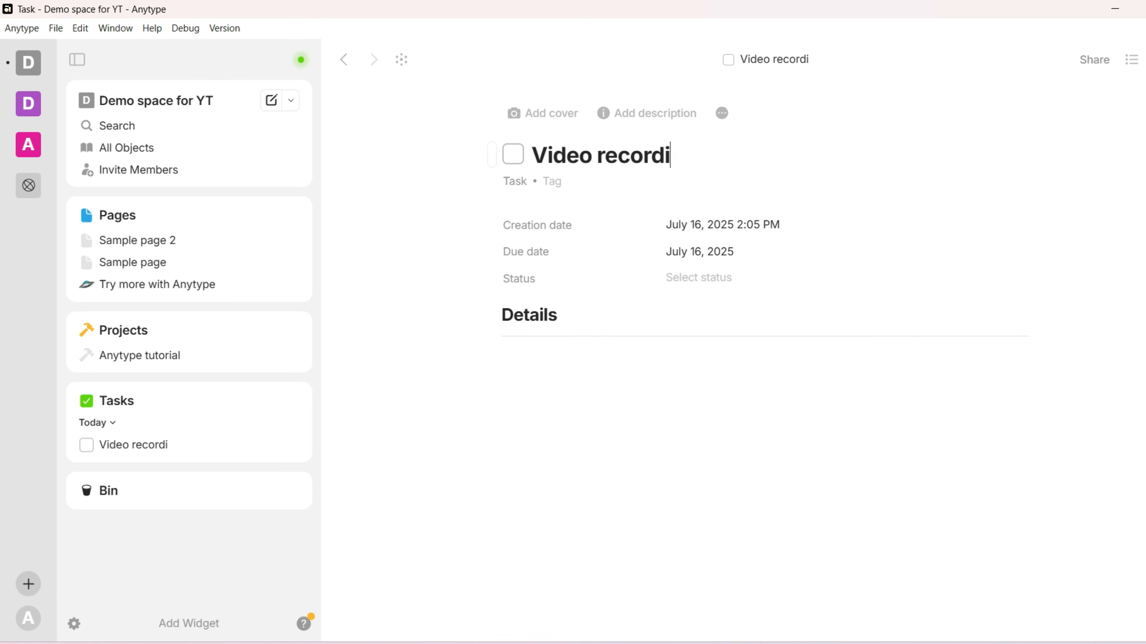
pyautogui.write('Video recording for YT video')
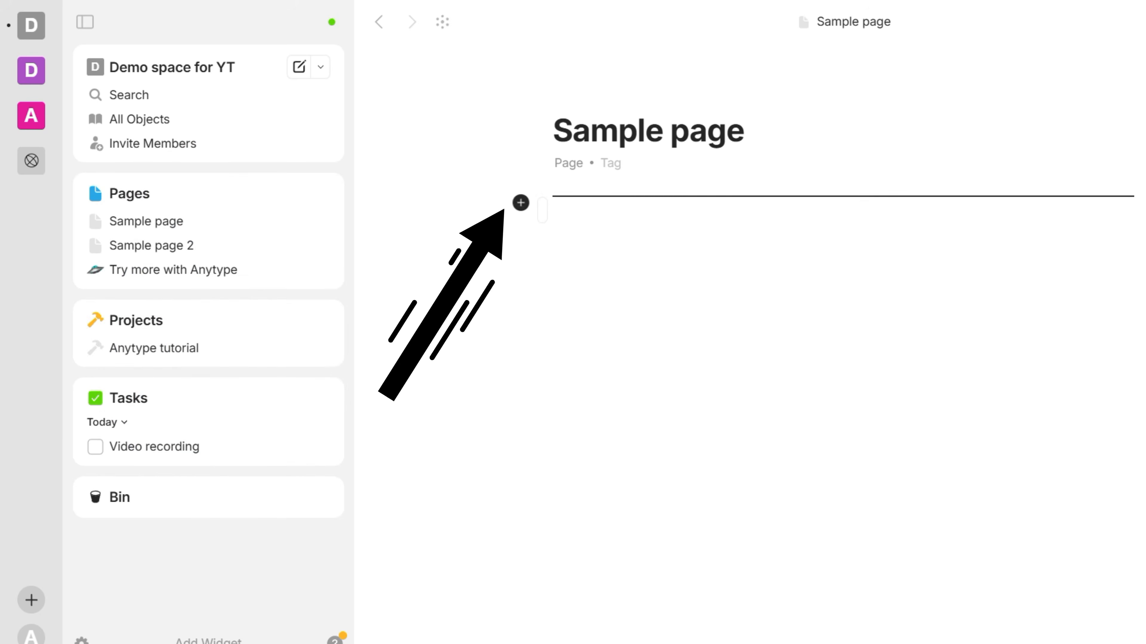
# Add text blocks to Sample page via / commands and place the Object types paragraph beside Object
pyautogui.click(521, 203)
pyautogui.press('Escape')
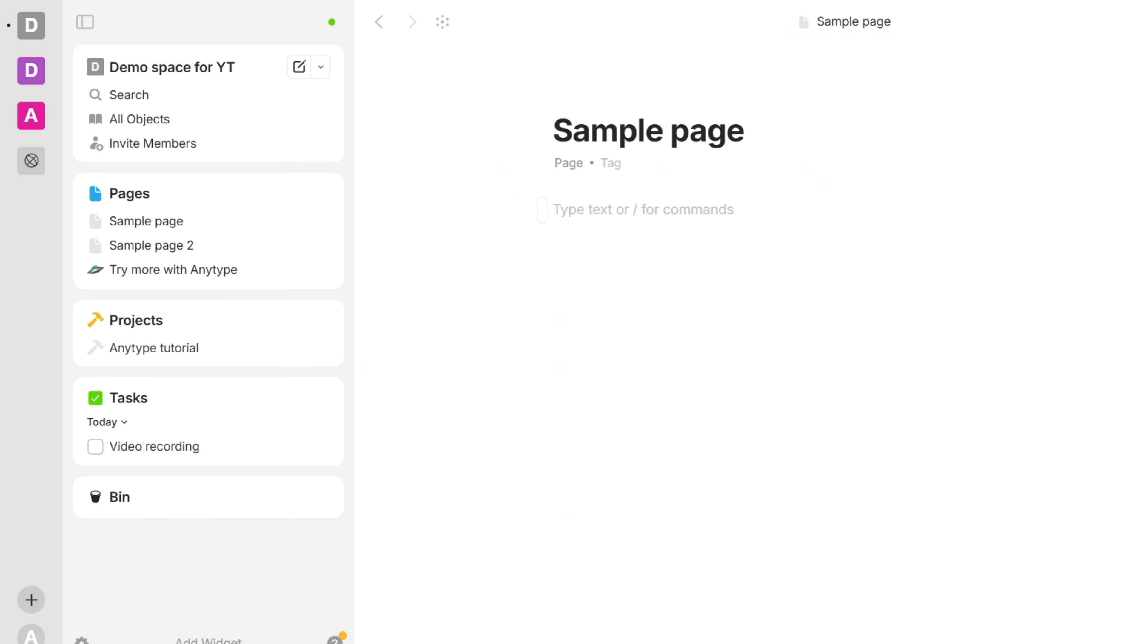
pyautogui.write('/')
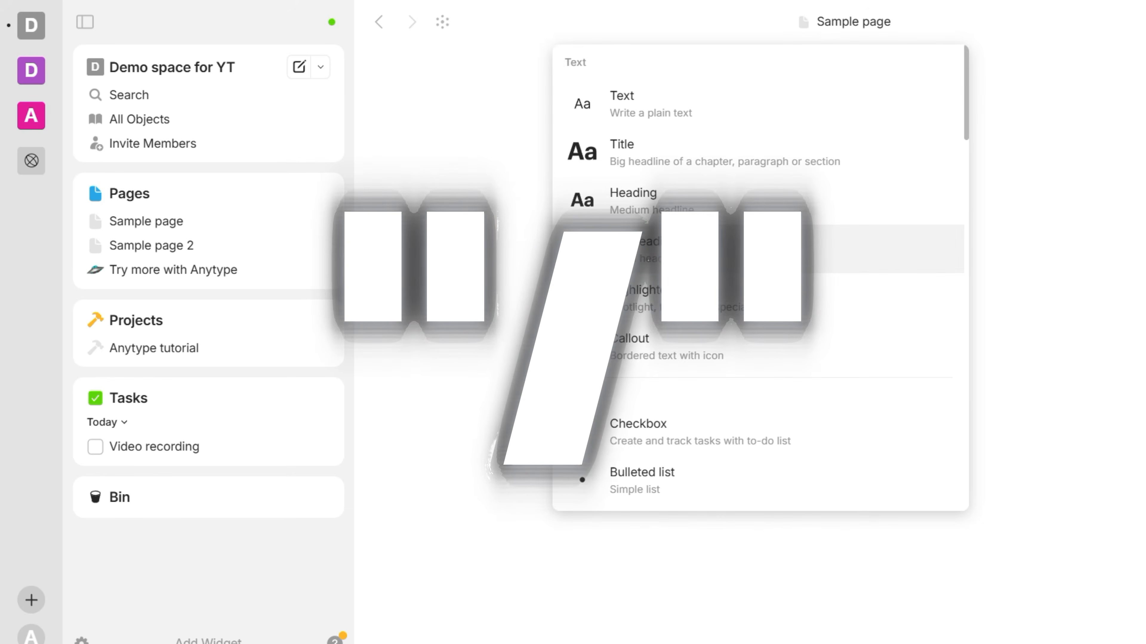
pyautogui.press('Up')
pyautogui.press('Down')
pyautogui.press('Down')
pyautogui.press('Down')
pyautogui.press('Down')
pyautogui.press('Down')
pyautogui.scroll(-10, 761, 289)
pyautogui.scroll(-10, 760, 277)
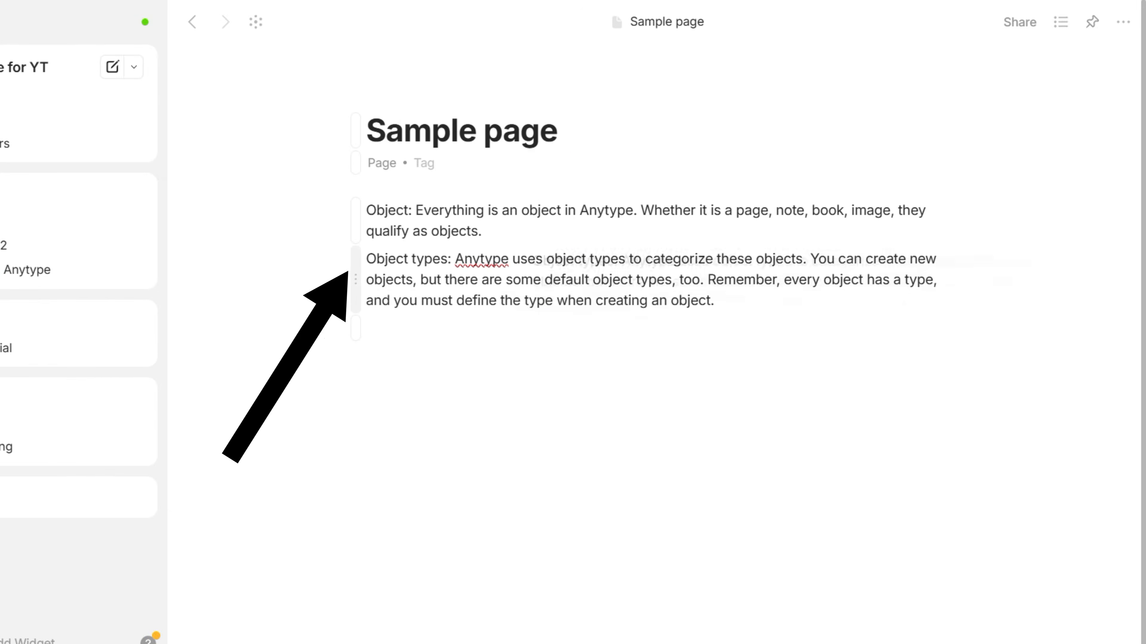
pyautogui.moveTo(920, 239); pyautogui.dragTo(951, 229)
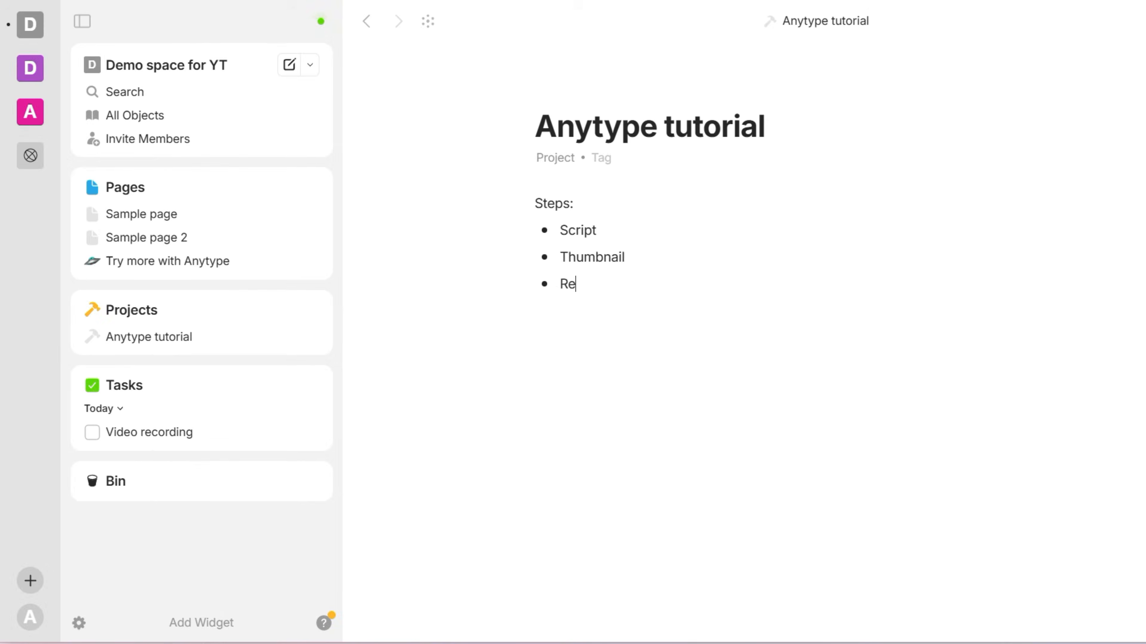
# Insert a YouTube embed block below the project's Steps list using the / menu
pyautogui.press('Return')
pyautogui.write('/')
pyautogui.scroll(-10, 737, 276)
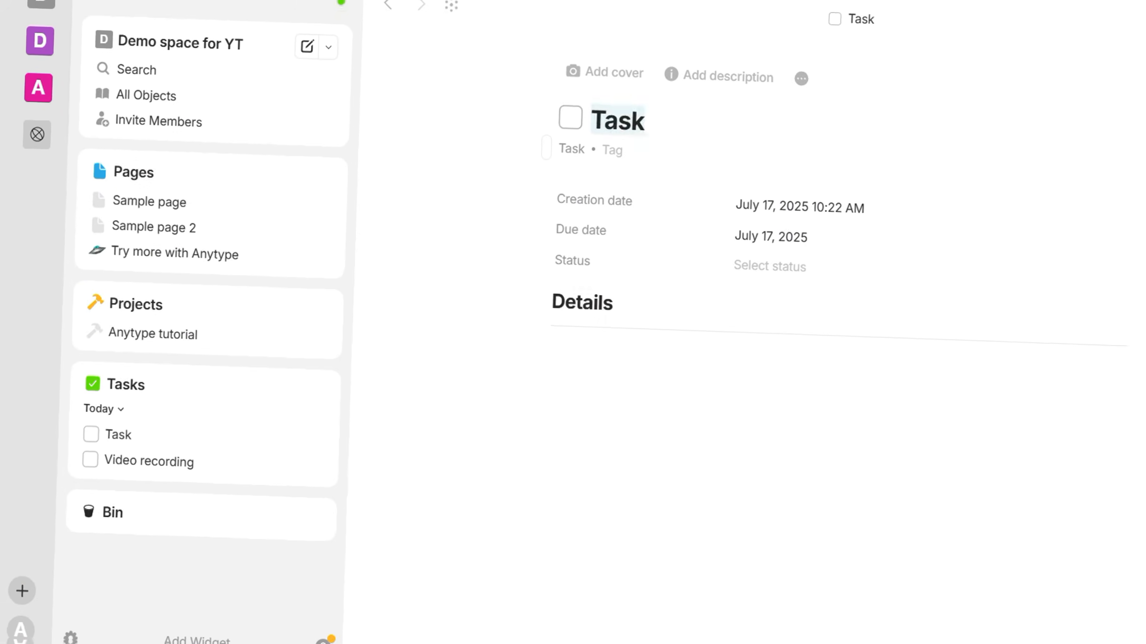
# Title the task 'Video editing', set status In Progress, and add a Transitions/Emojis checklist under Details
pyautogui.write('Video editing')
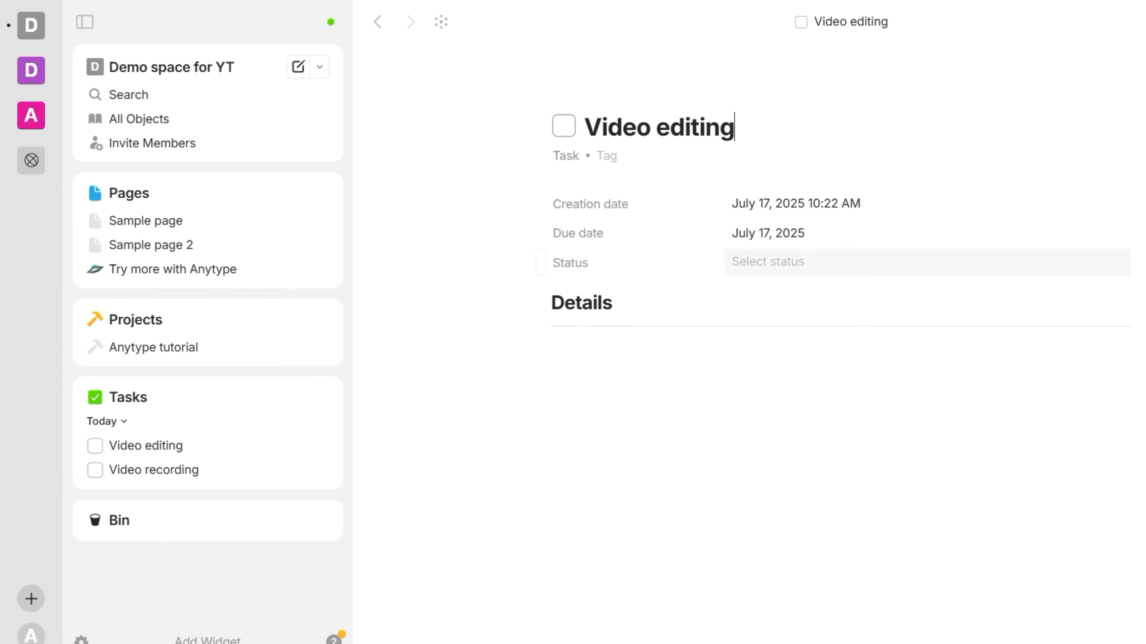
pyautogui.click(794, 262)
pyautogui.click(785, 321)
pyautogui.click(767, 347)
pyautogui.write('/')
pyautogui.click(739, 431)
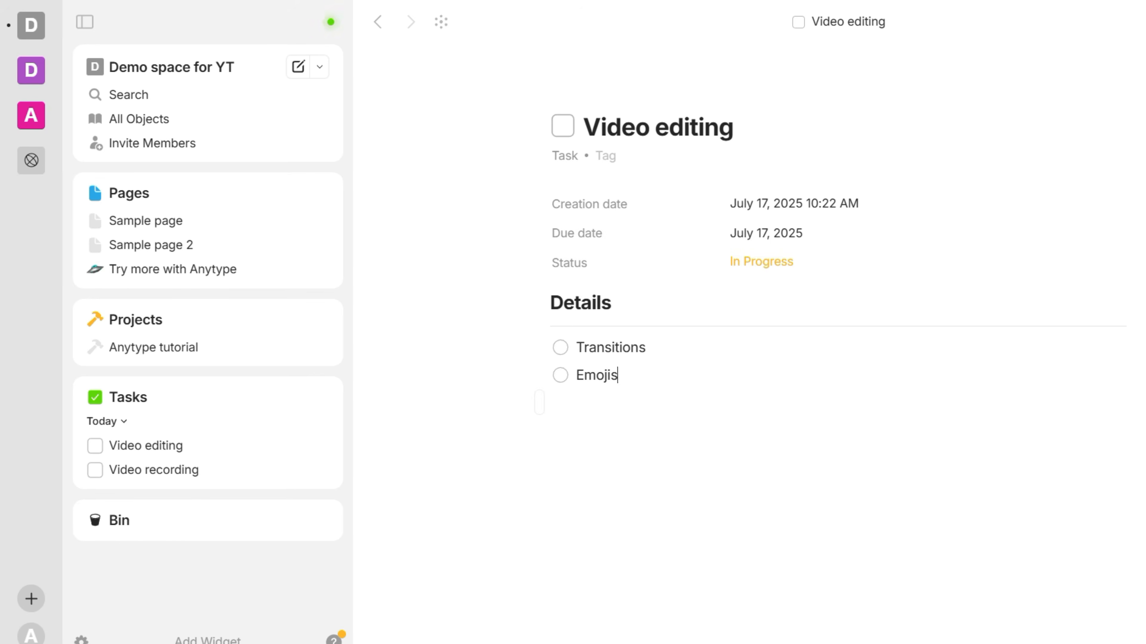
pyautogui.press('Return')
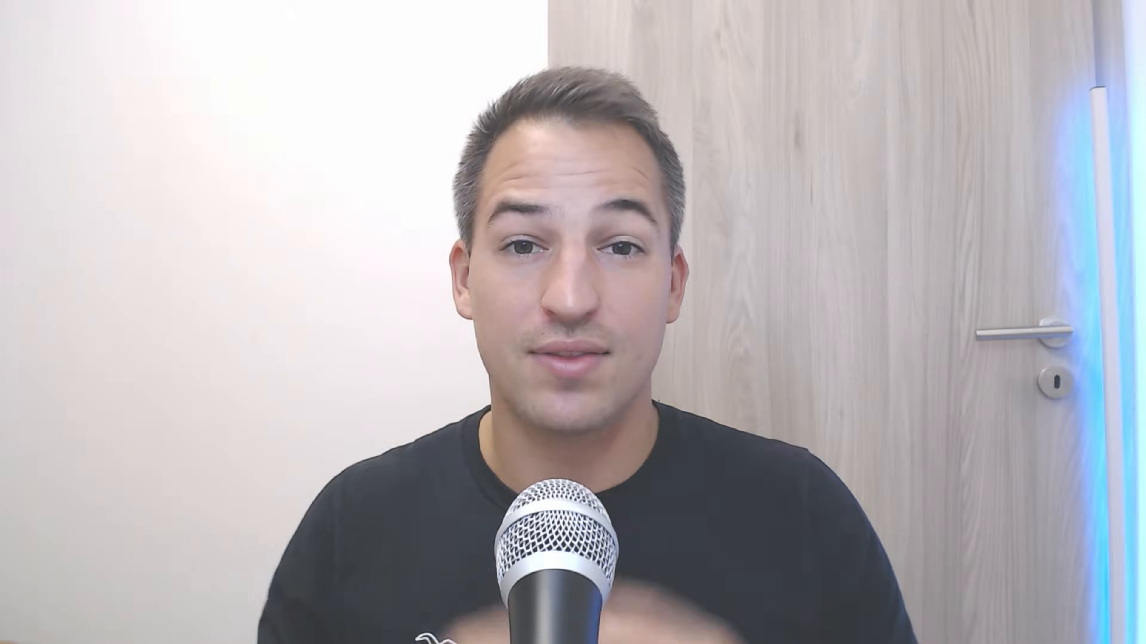
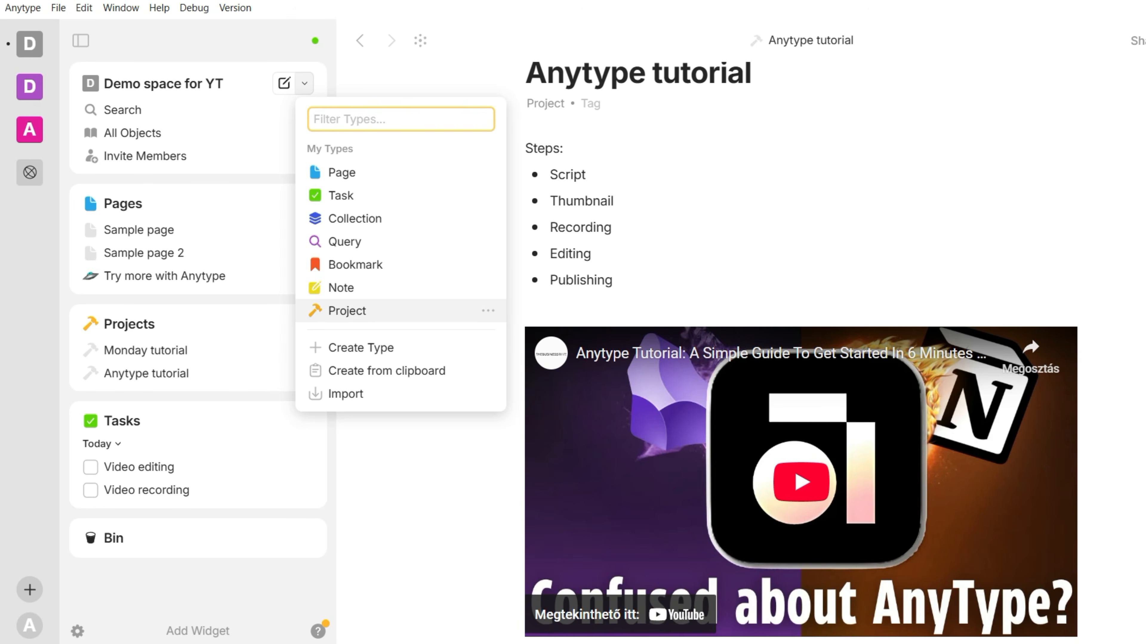
# Review the Projects, Tasks and Pages lists, then start a new object type named Team members
pyautogui.click(129, 324)
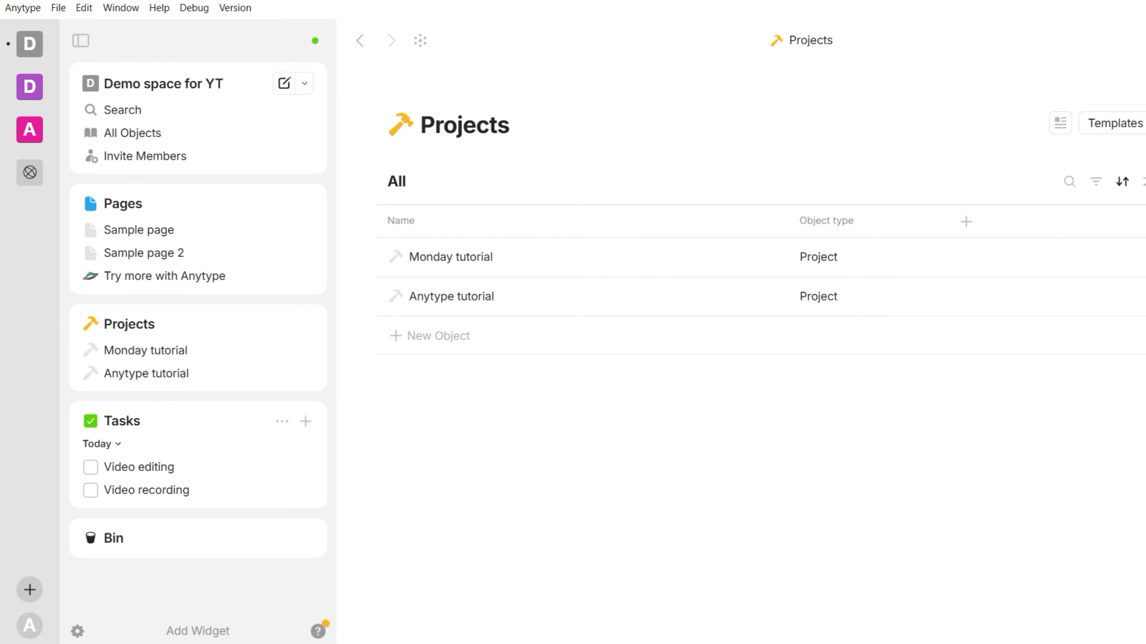
pyautogui.click(122, 421)
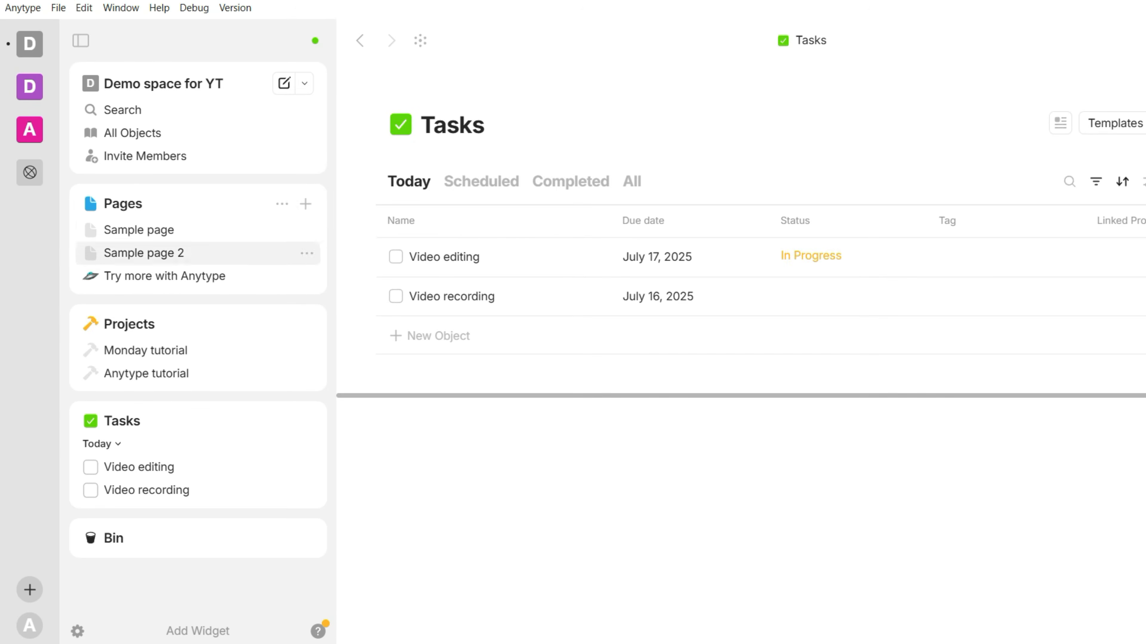
pyautogui.click(122, 204)
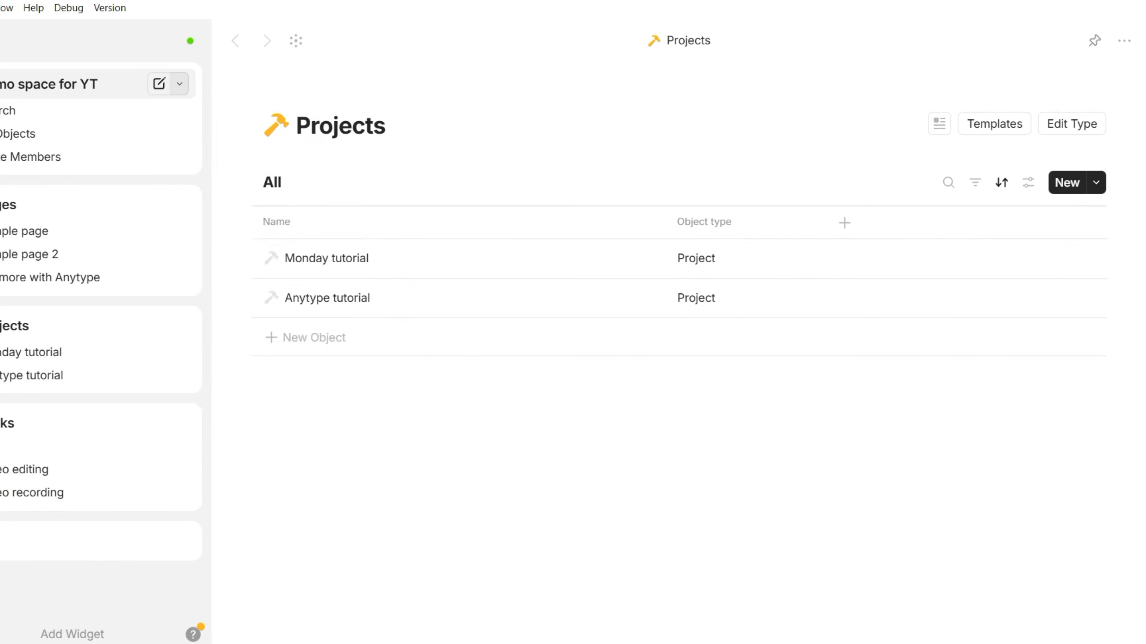
pyautogui.click(304, 83)
pyautogui.click(236, 349)
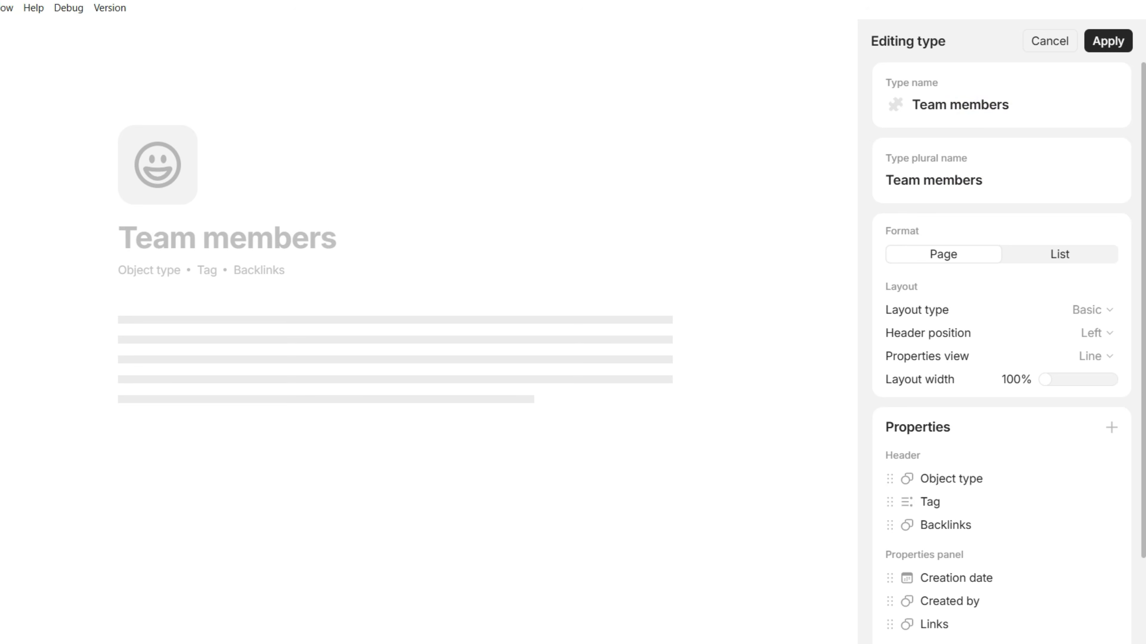
# Move Creation date into the Team members type header and make Last modified date a visible property
pyautogui.scroll(-2, 992, 415)
pyautogui.click(1111, 318)
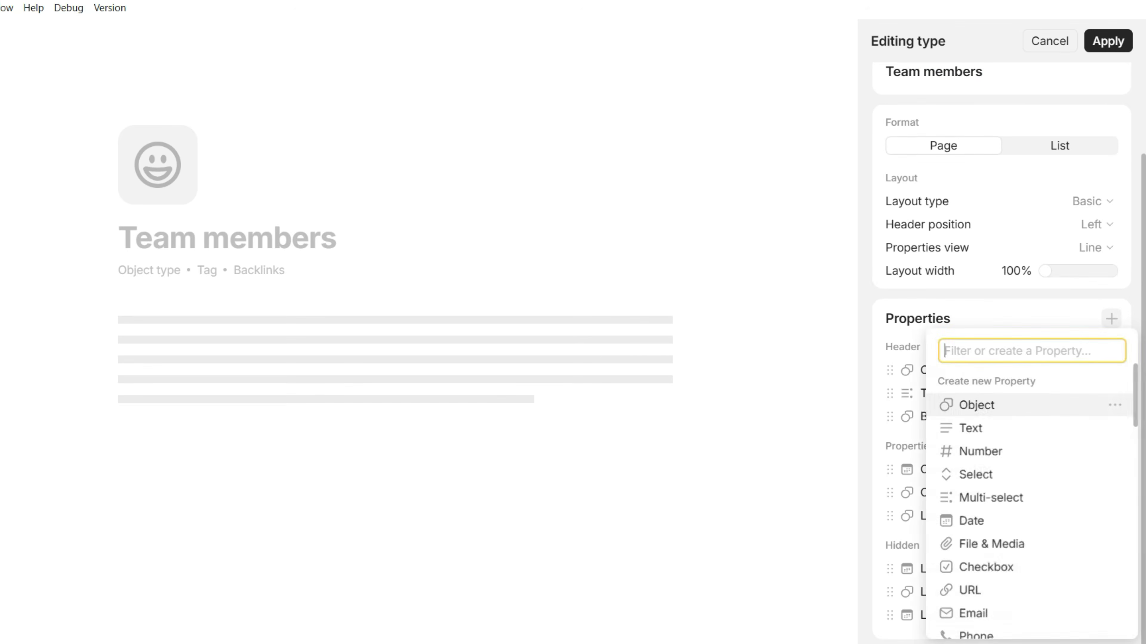
pyautogui.scroll(-1, 1033, 421)
pyautogui.scroll(-4, 1033, 415)
pyautogui.scroll(-4, 1033, 416)
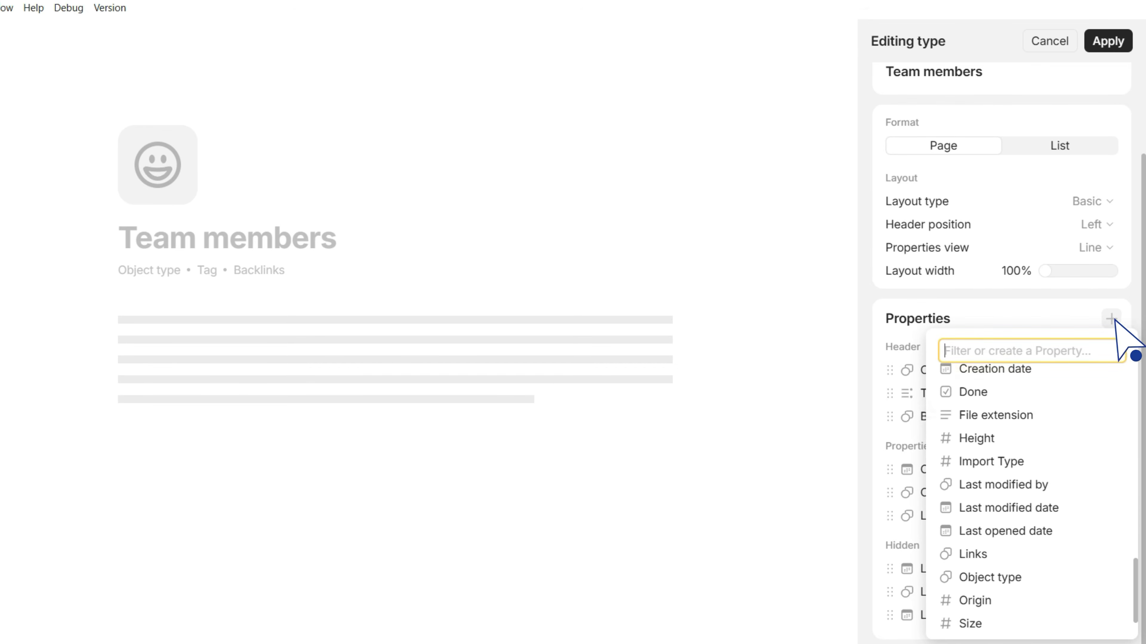
pyautogui.scroll(-1, 1111, 321)
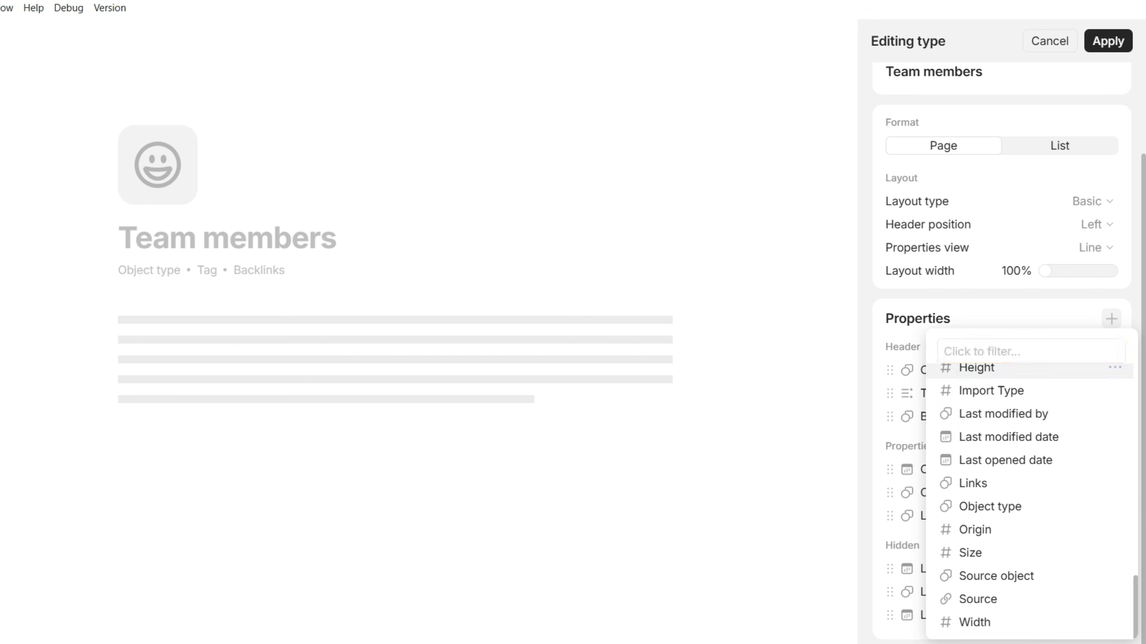
pyautogui.press('Escape')
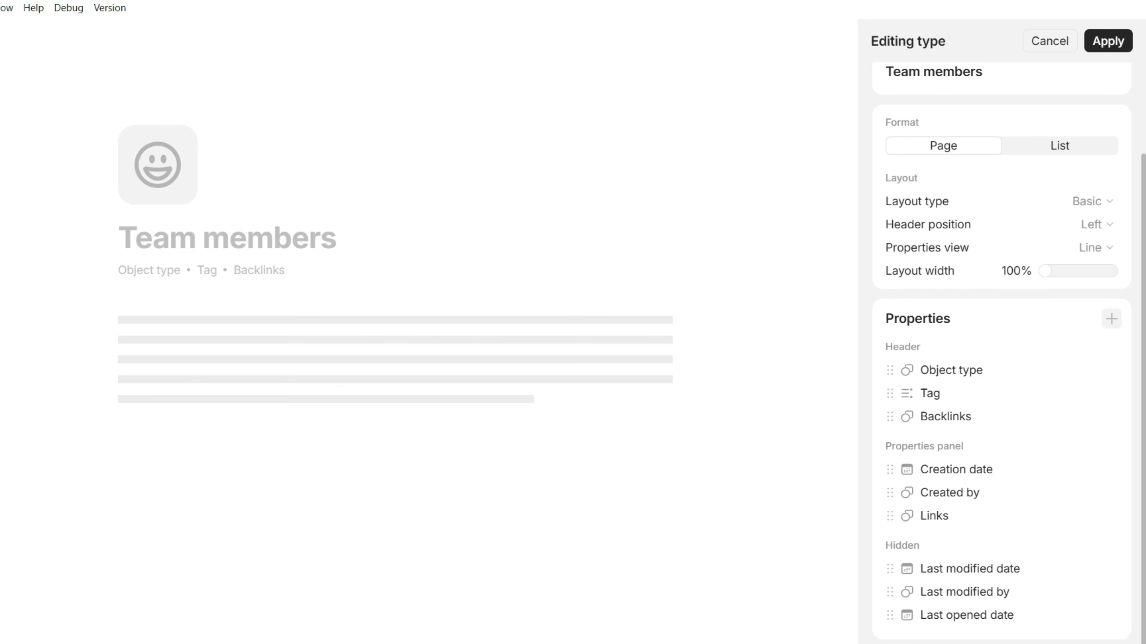
pyautogui.moveTo(956, 465); pyautogui.dragTo(956, 428)
pyautogui.moveTo(970, 569); pyautogui.dragTo(969, 509)
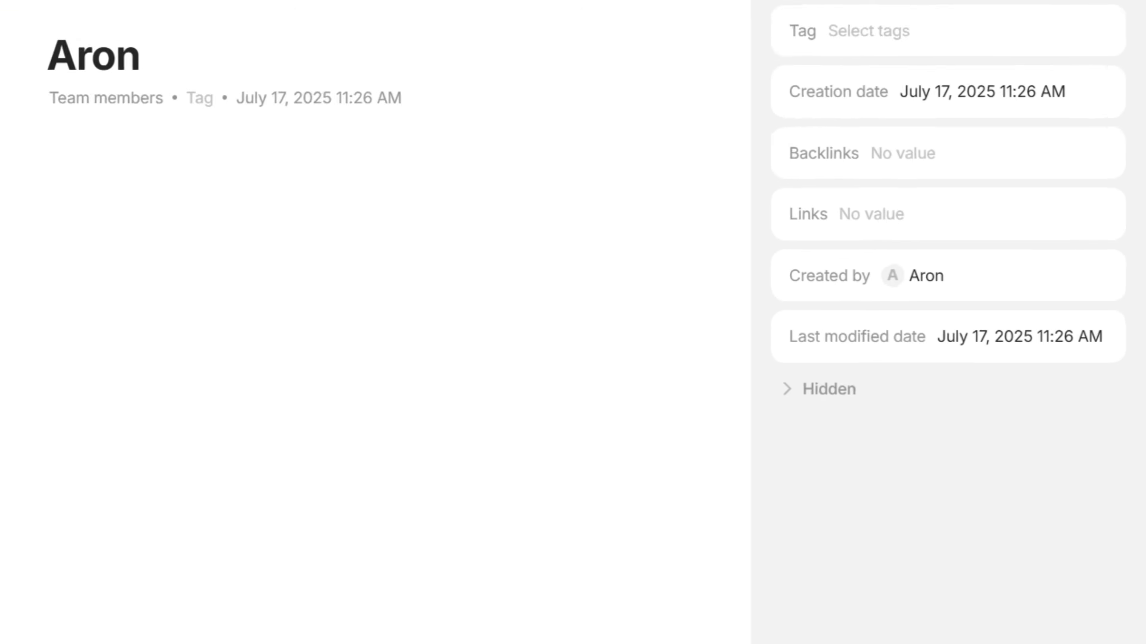
# Add an Email property and a Phone property named Mobile to the Team members type
pyautogui.click(828, 389)
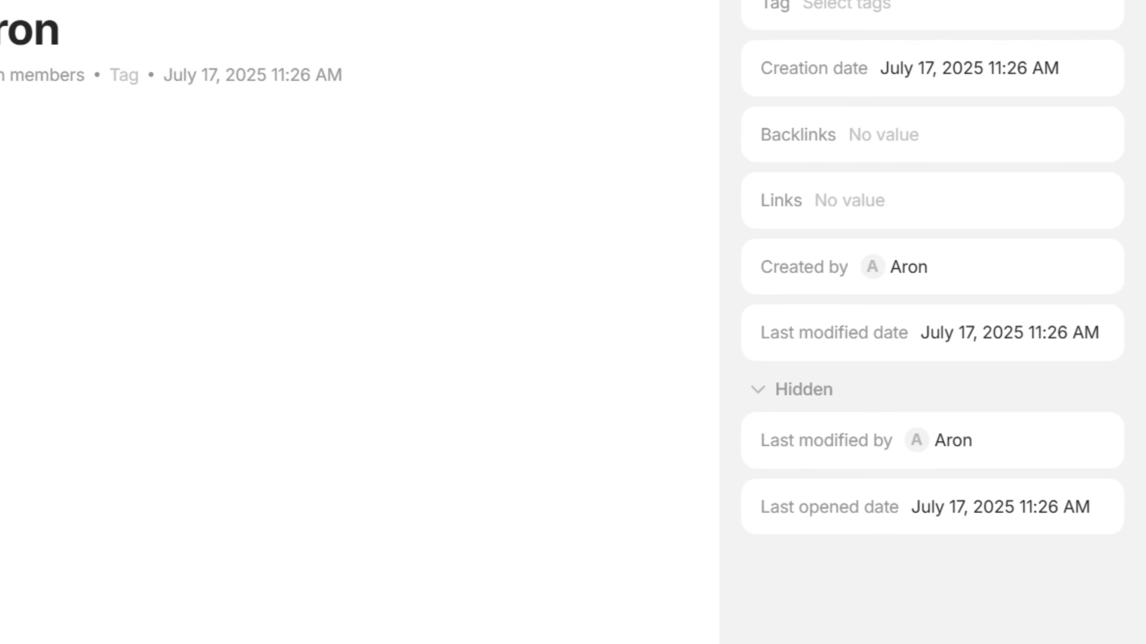
pyautogui.click(796, 390)
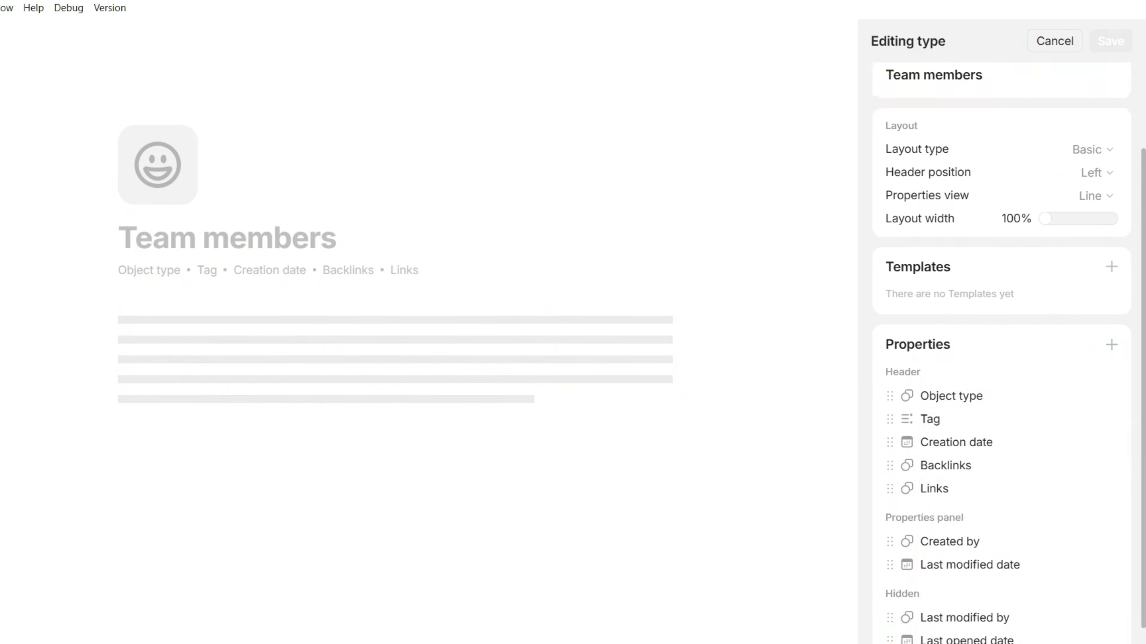
pyautogui.scroll(-1, 1002, 354)
pyautogui.click(1111, 319)
pyautogui.click(973, 614)
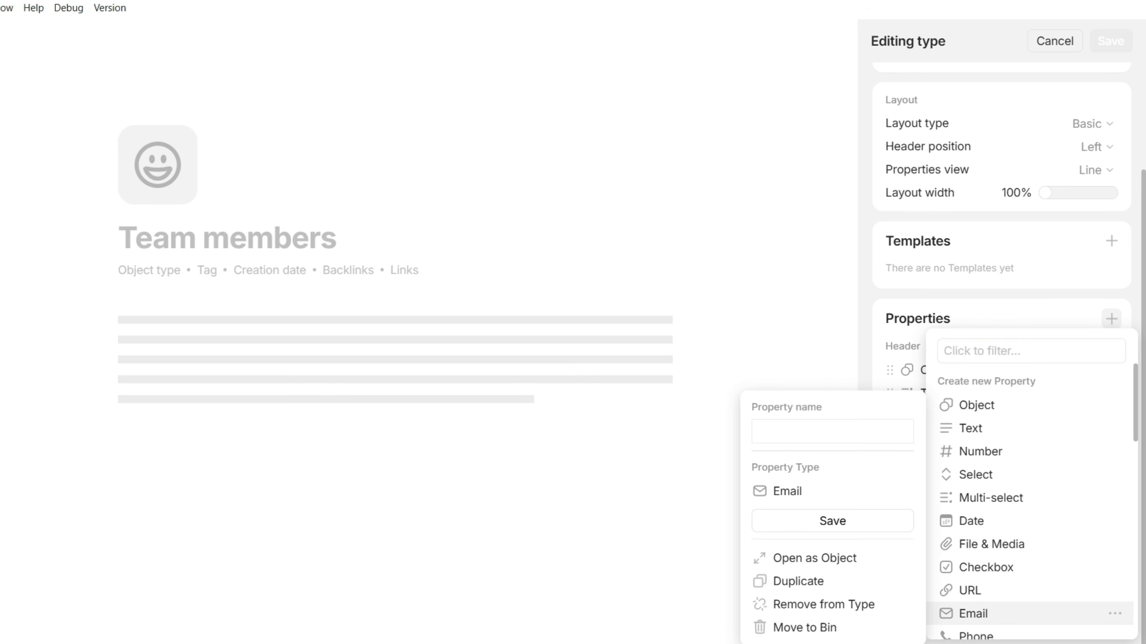
pyautogui.click(856, 522)
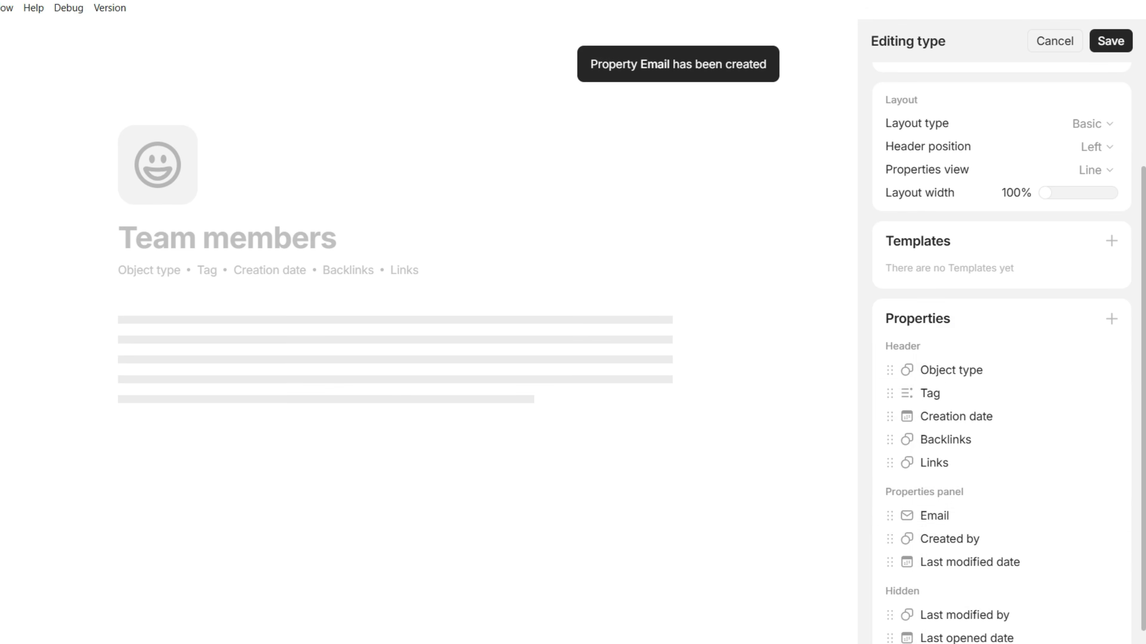
pyautogui.click(1111, 319)
pyautogui.scroll(-1, 992, 607)
pyautogui.click(976, 554)
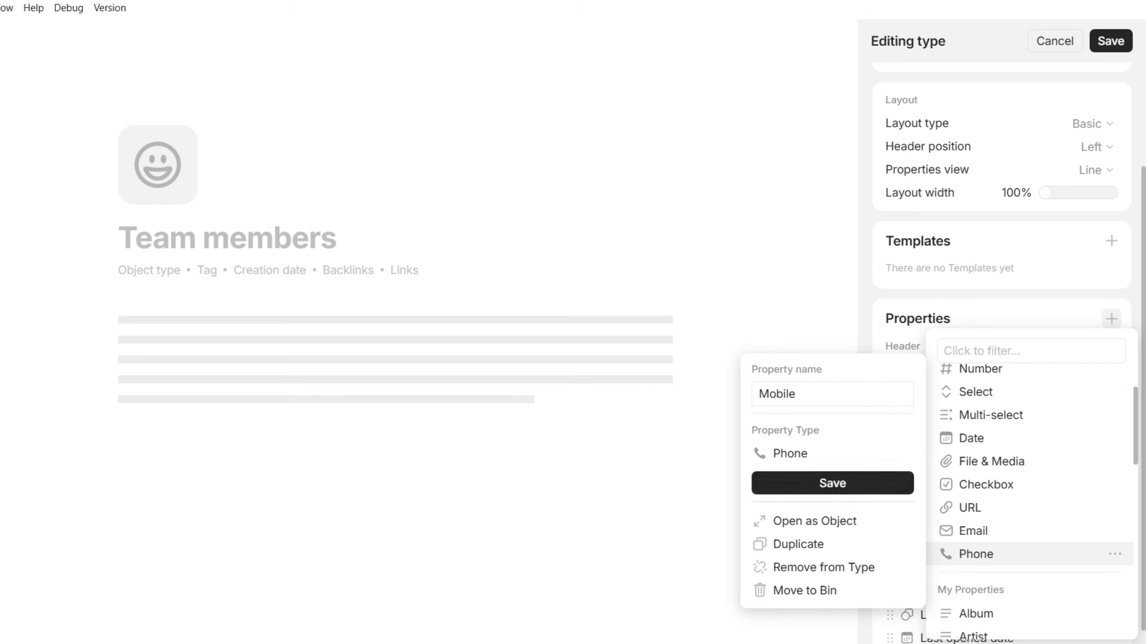
pyautogui.click(833, 483)
pyautogui.click(1110, 41)
# Fill in the first team member's email address on their page
pyautogui.click(297, 258)
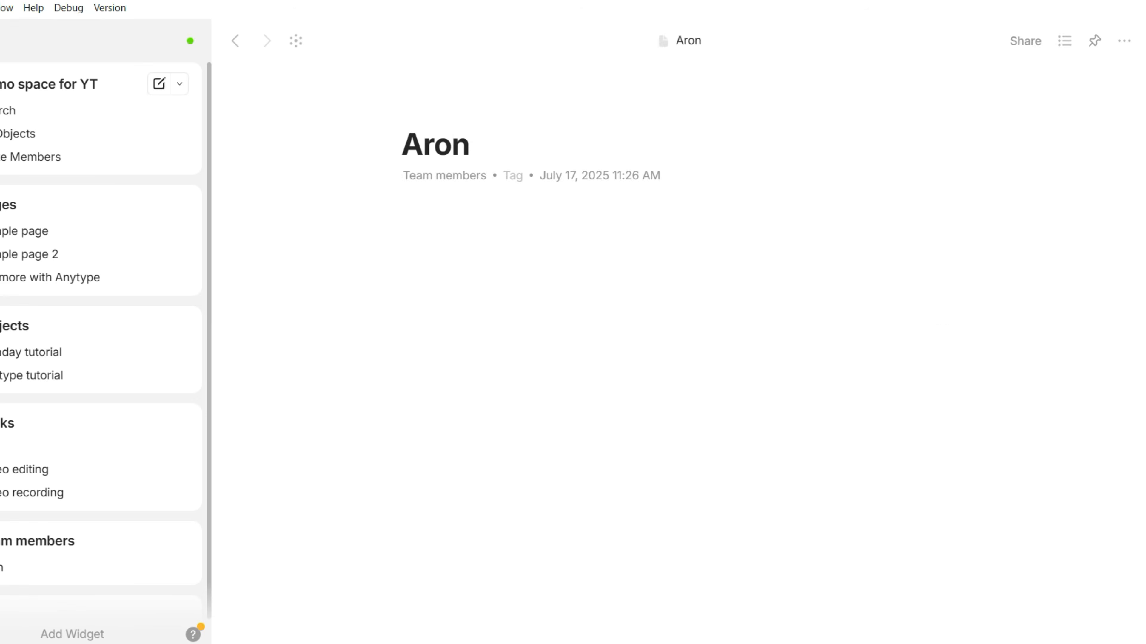
pyautogui.click(1065, 42)
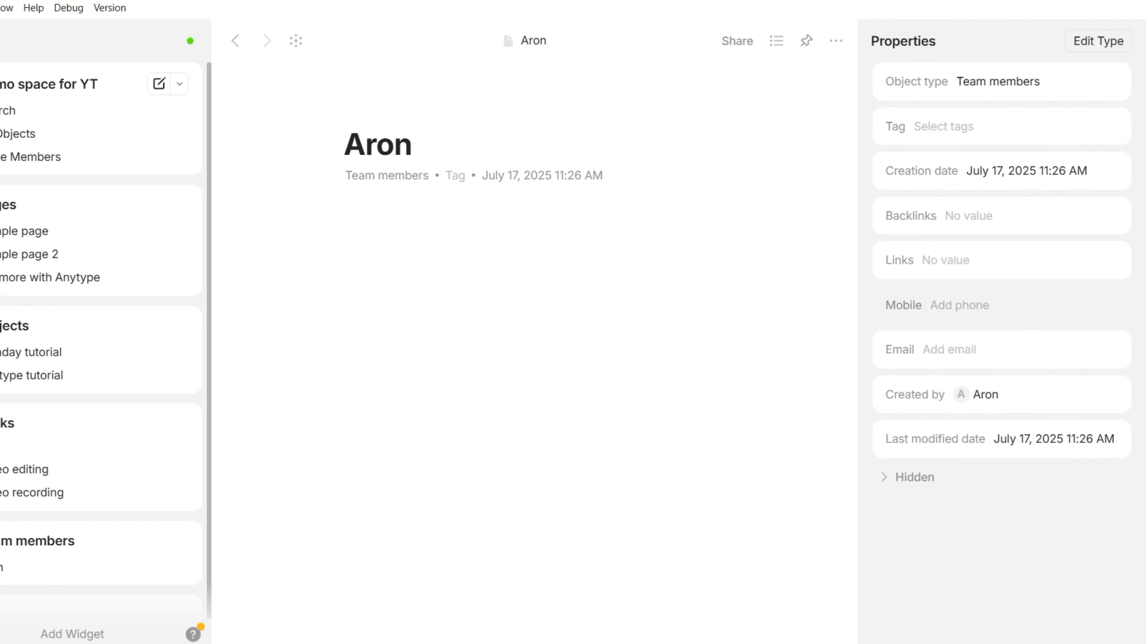
pyautogui.click(949, 350)
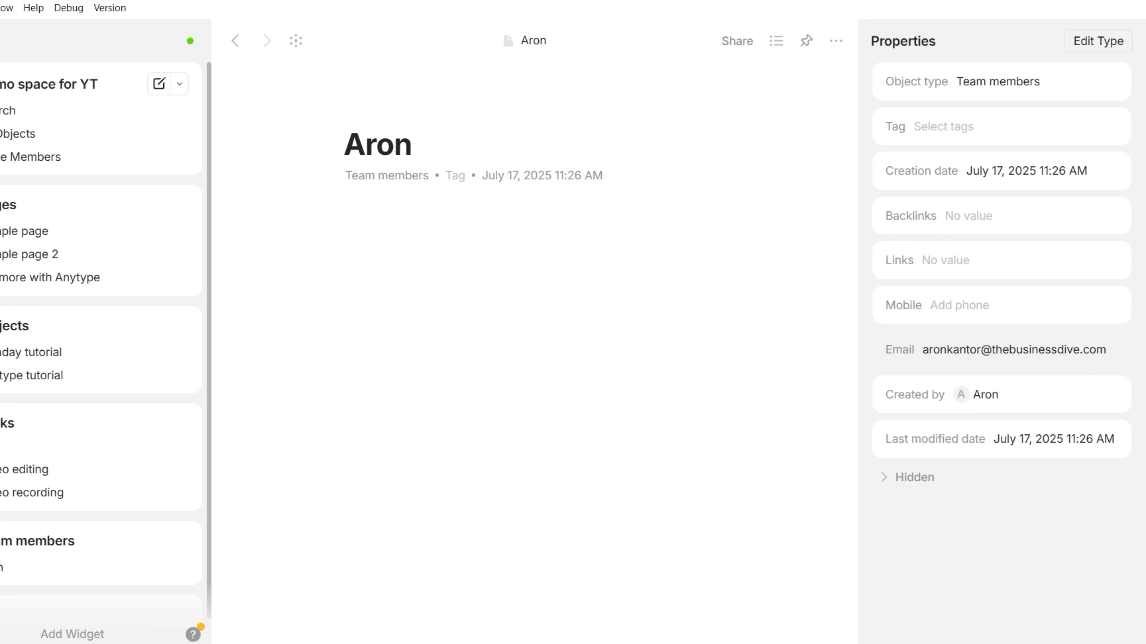
pyautogui.press('Return')
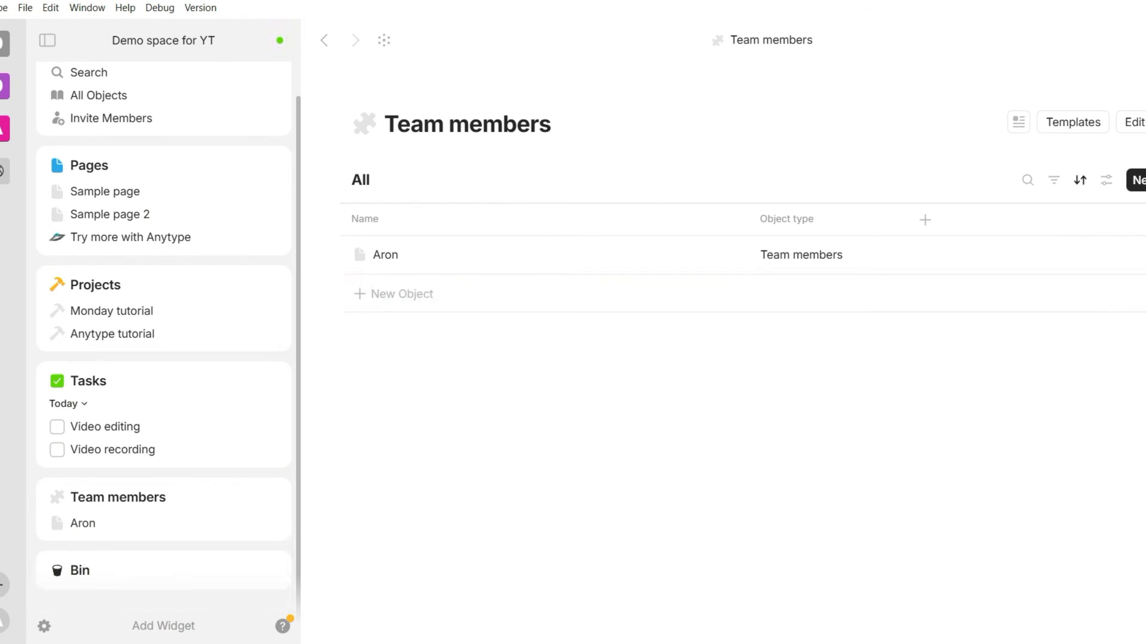
# Add a second named team member and start another member row
pyautogui.click(401, 294)
pyautogui.write('Alice')
pyautogui.press('Return')
pyautogui.click(402, 333)
# Add two more named team members and begin another new member row
pyautogui.write('Roy')
pyautogui.press('Return')
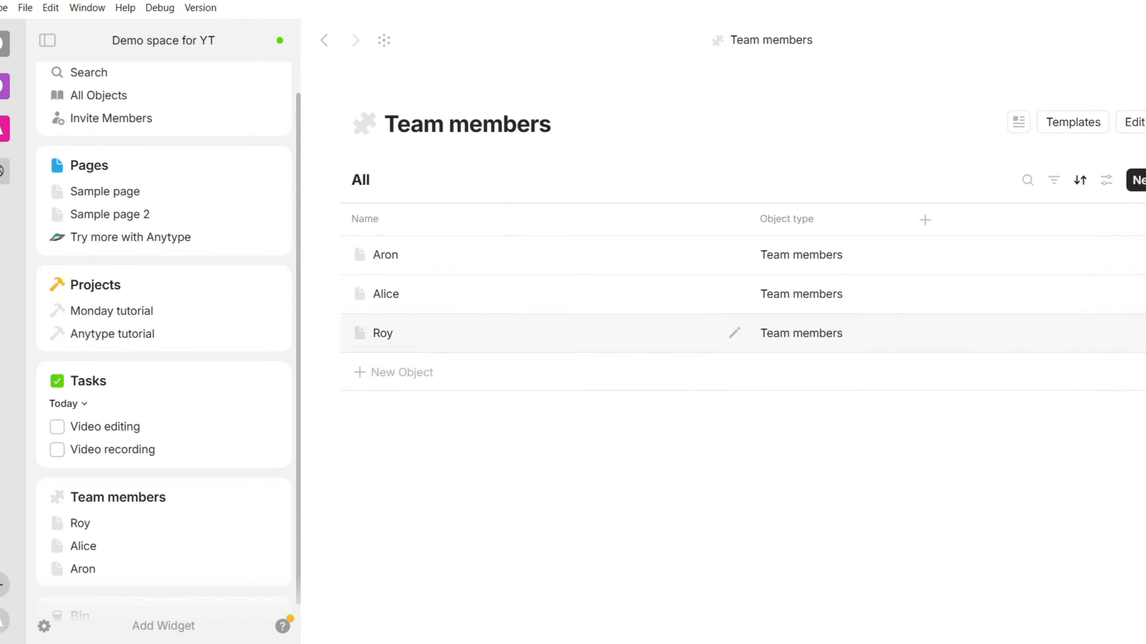
pyautogui.click(401, 373)
pyautogui.write('Steve')
pyautogui.press('Return')
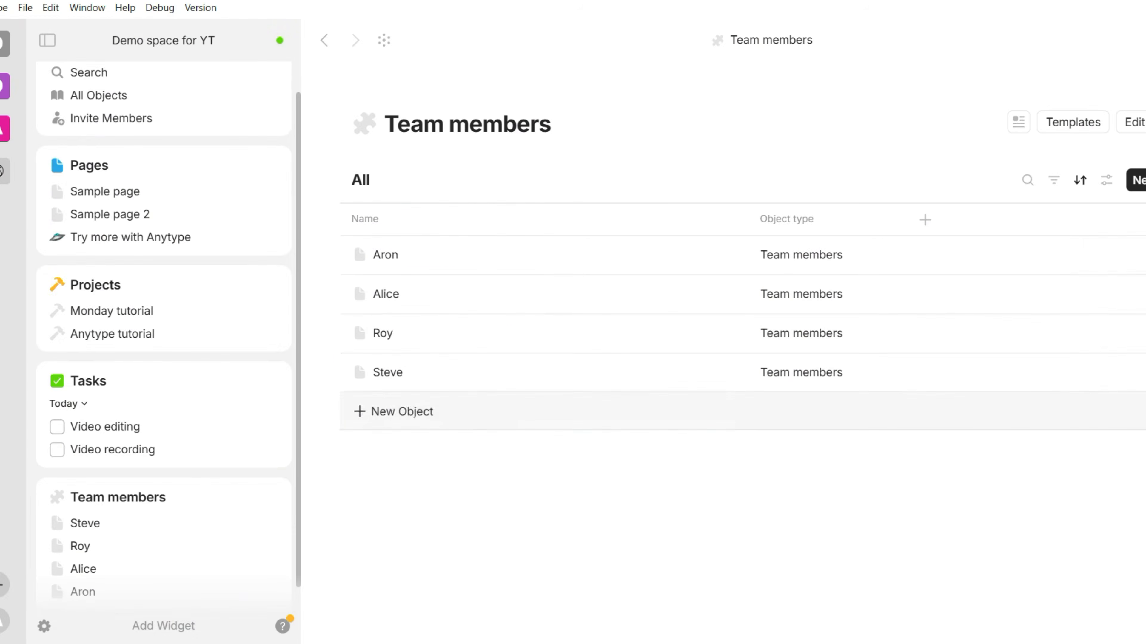
pyautogui.click(401, 411)
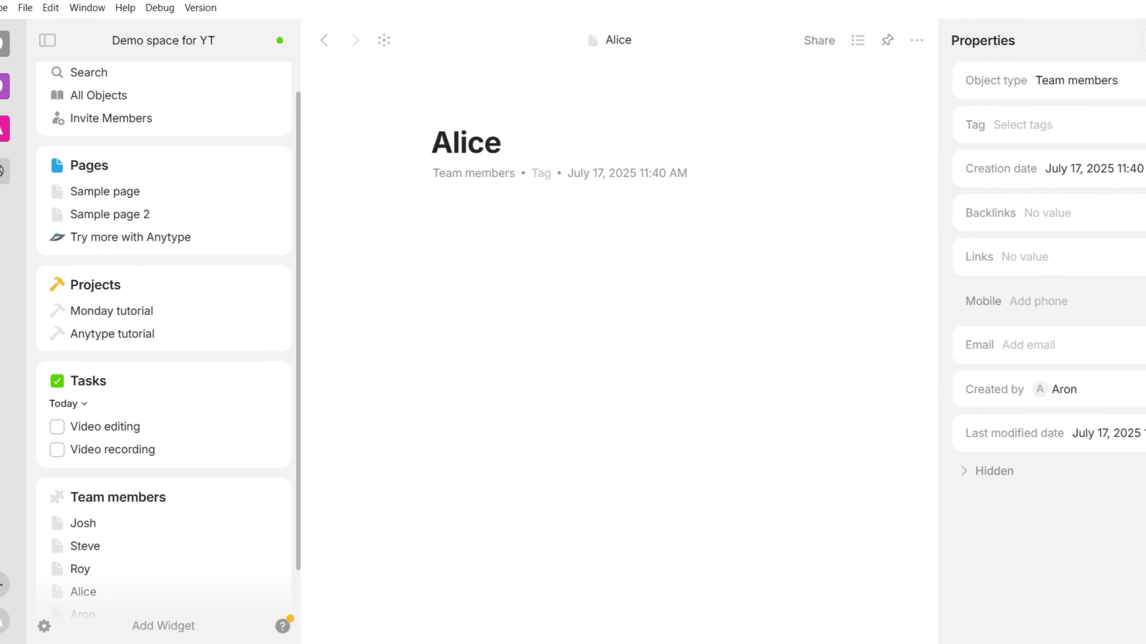
# Enter one member's company email, then paste and adapt it for the next member
pyautogui.click(1020, 345)
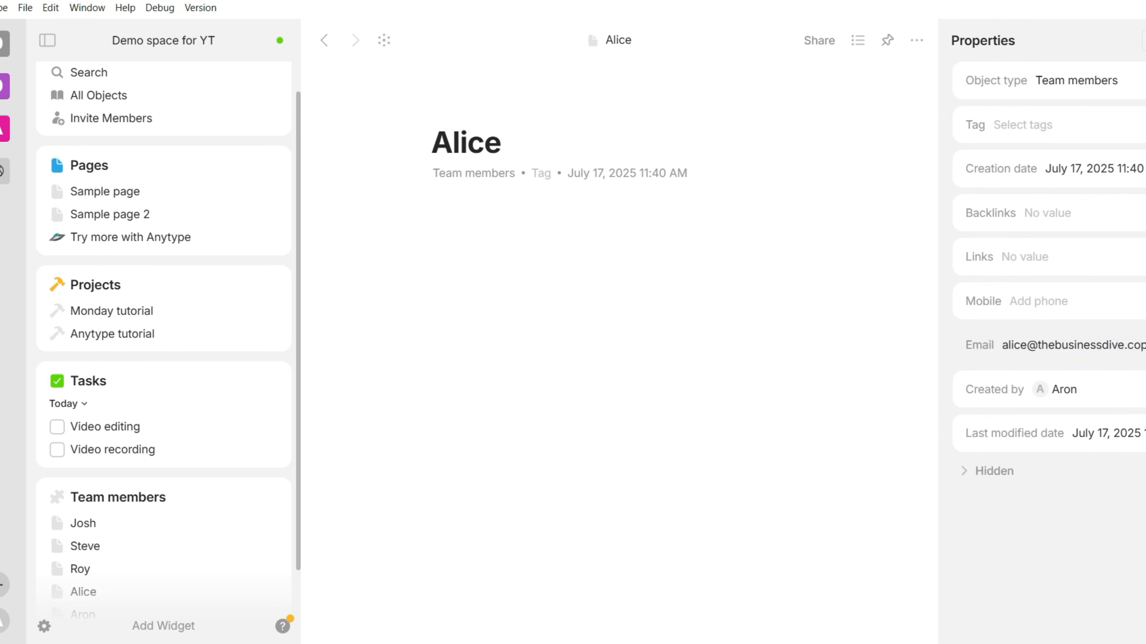
pyautogui.click(502, 143)
pyautogui.click(83, 545)
pyautogui.click(1020, 345)
pyautogui.hotkey('ctrl', 'v')
pyautogui.doubleClick(1012, 345)
pyautogui.click(516, 218)
# Give the third member the company email with their own name before the @
pyautogui.click(324, 40)
pyautogui.click(387, 334)
pyautogui.click(1019, 345)
pyautogui.hotkey('ctrl', 'v')
pyautogui.doubleClick(1013, 345)
pyautogui.press('Return')
pyautogui.click(324, 40)
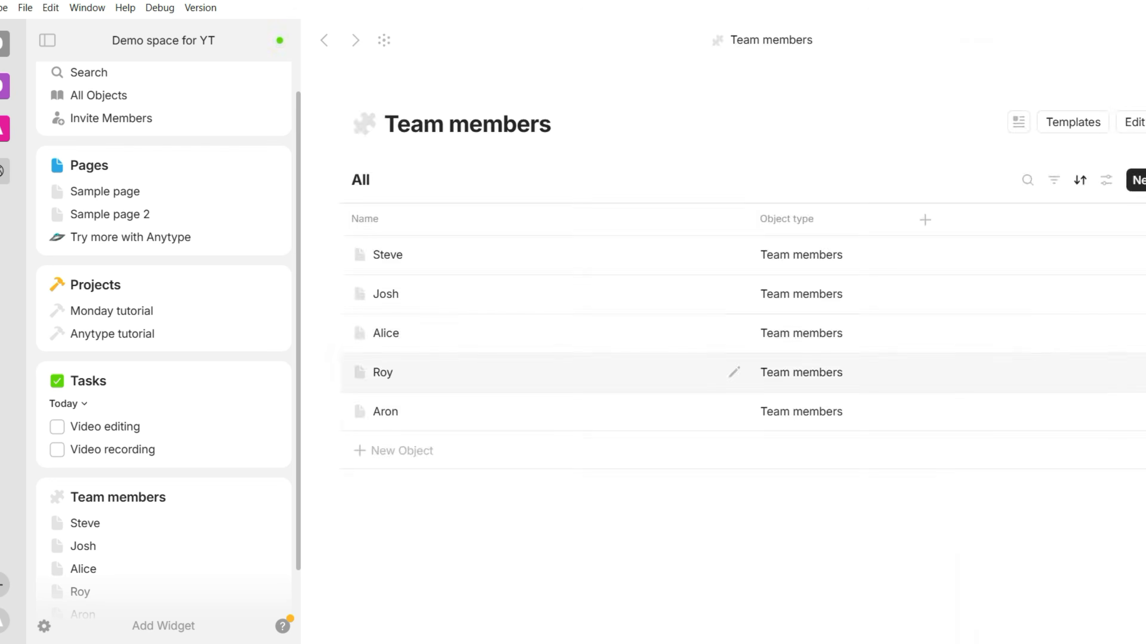
# Set the last member's company email the same way and return to the Team members list
pyautogui.click(383, 373)
pyautogui.click(1020, 345)
pyautogui.hotkey('ctrl', 'v')
pyautogui.doubleClick(1012, 345)
pyautogui.press('Return')
pyautogui.click(324, 41)
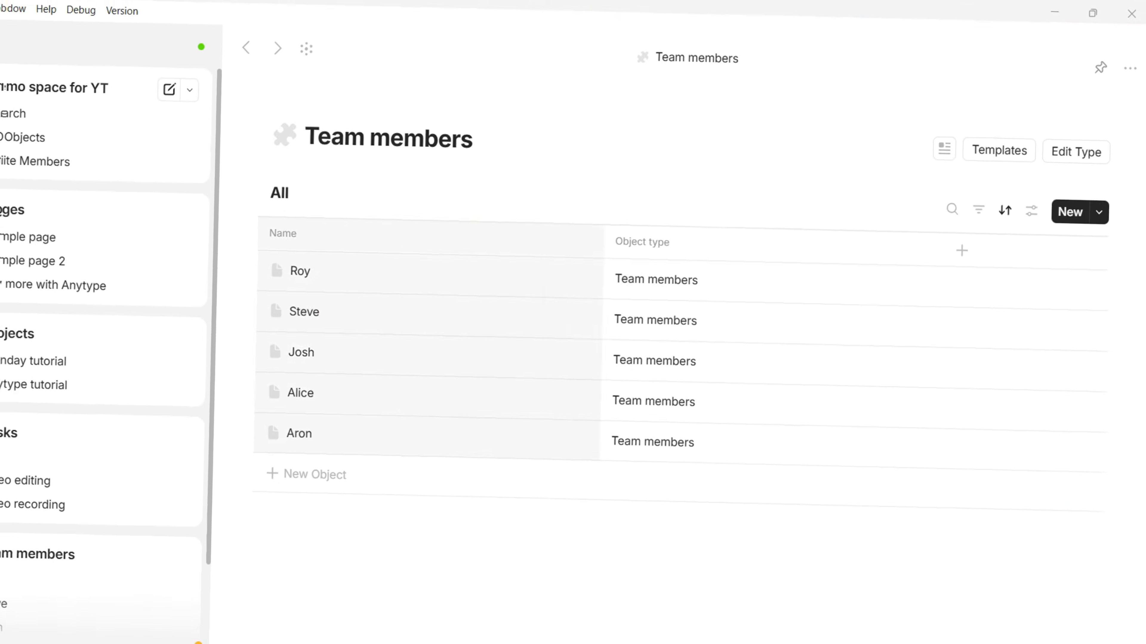
# Narrow the Name and Object type columns and show Email as a table column
pyautogui.moveTo(602, 243); pyautogui.dragTo(340, 264)
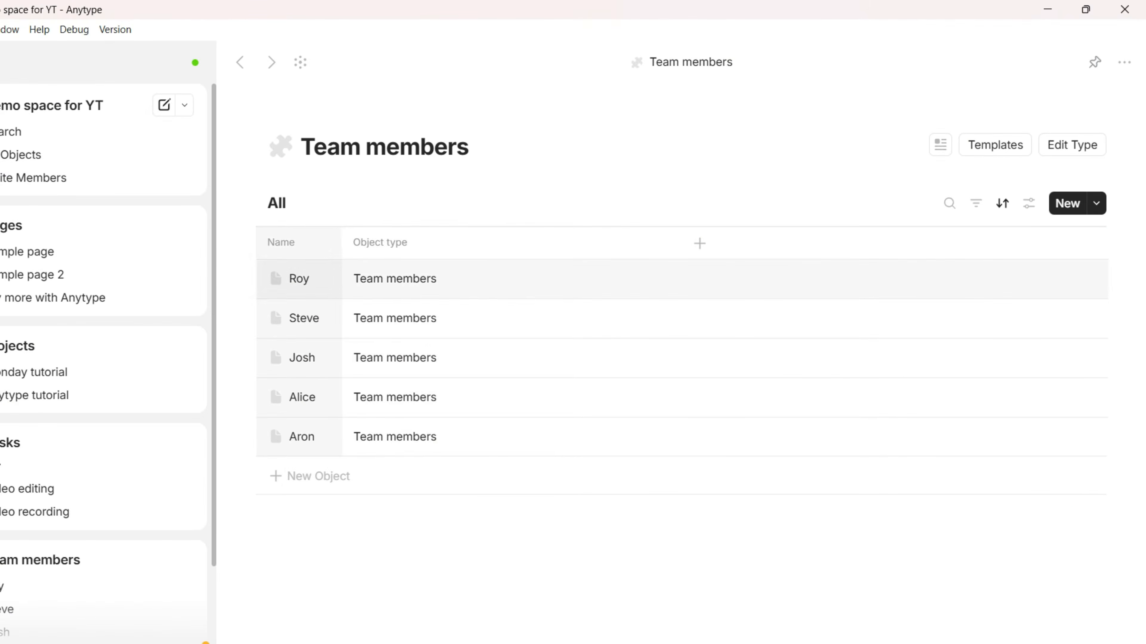
pyautogui.moveTo(681, 244); pyautogui.dragTo(484, 244)
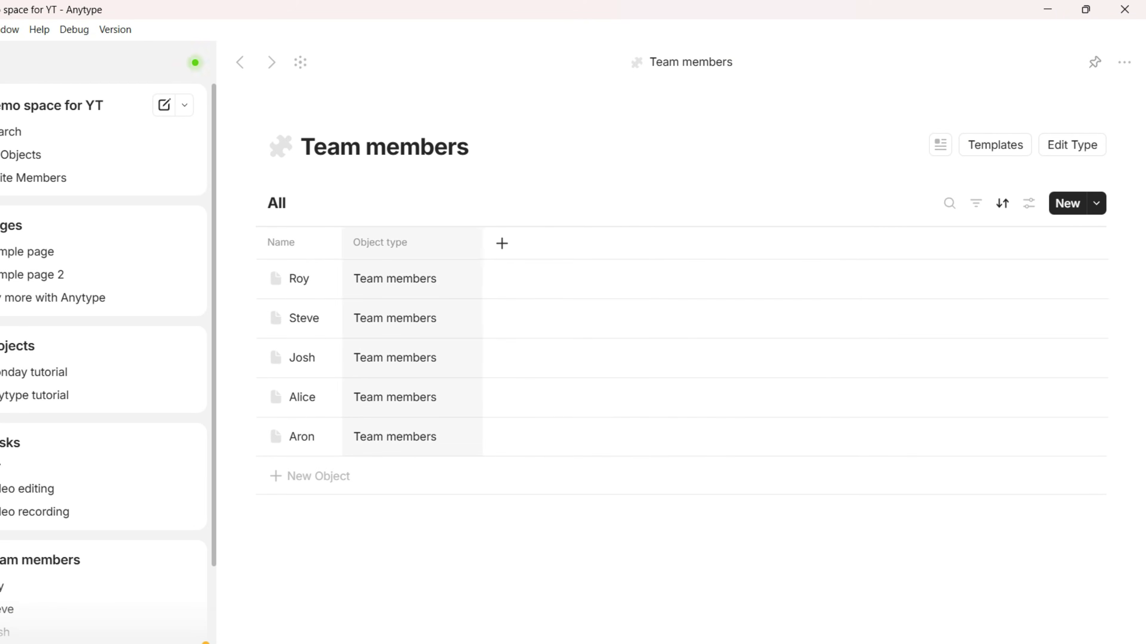
pyautogui.click(501, 243)
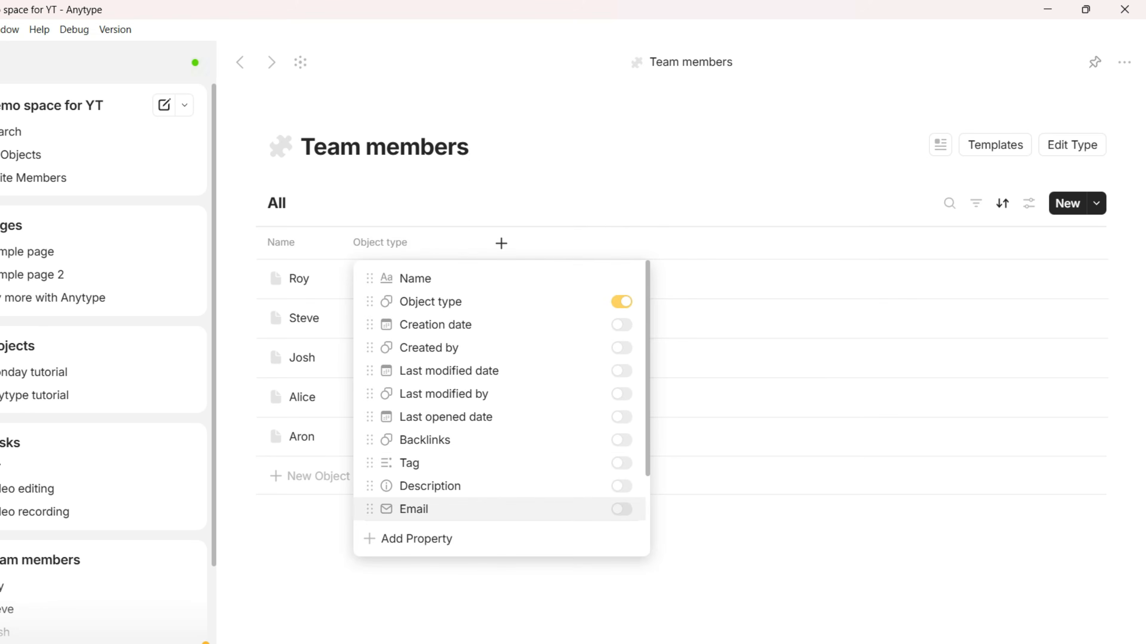
pyautogui.click(621, 509)
pyautogui.click(574, 539)
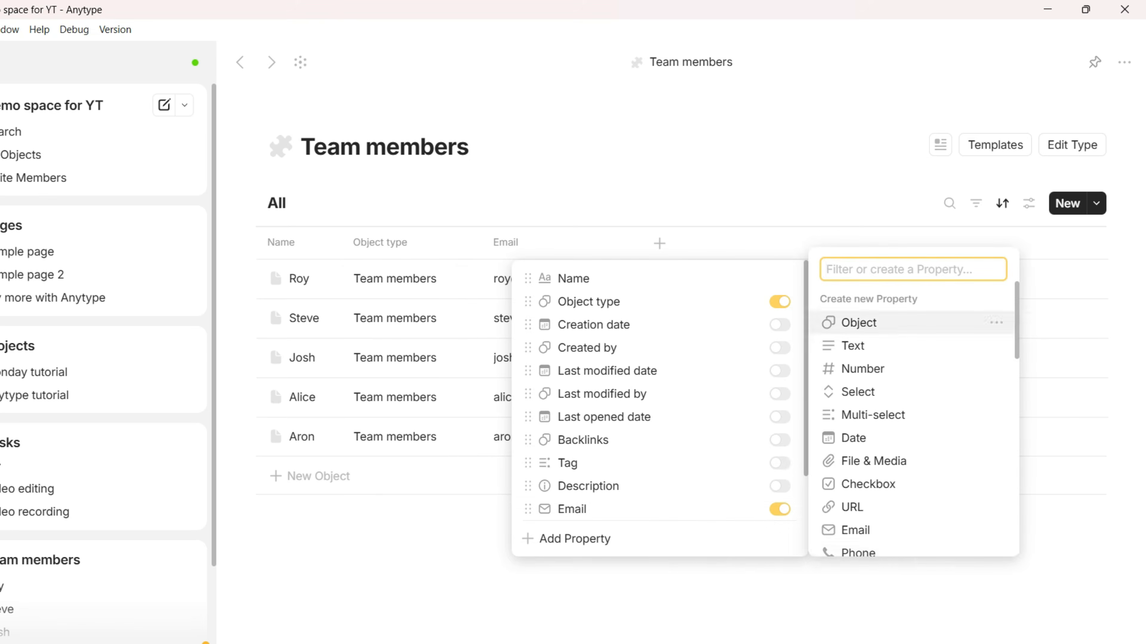
# Create a Phone property named Mobile, show it as a column, and widen the Email column
pyautogui.click(858, 553)
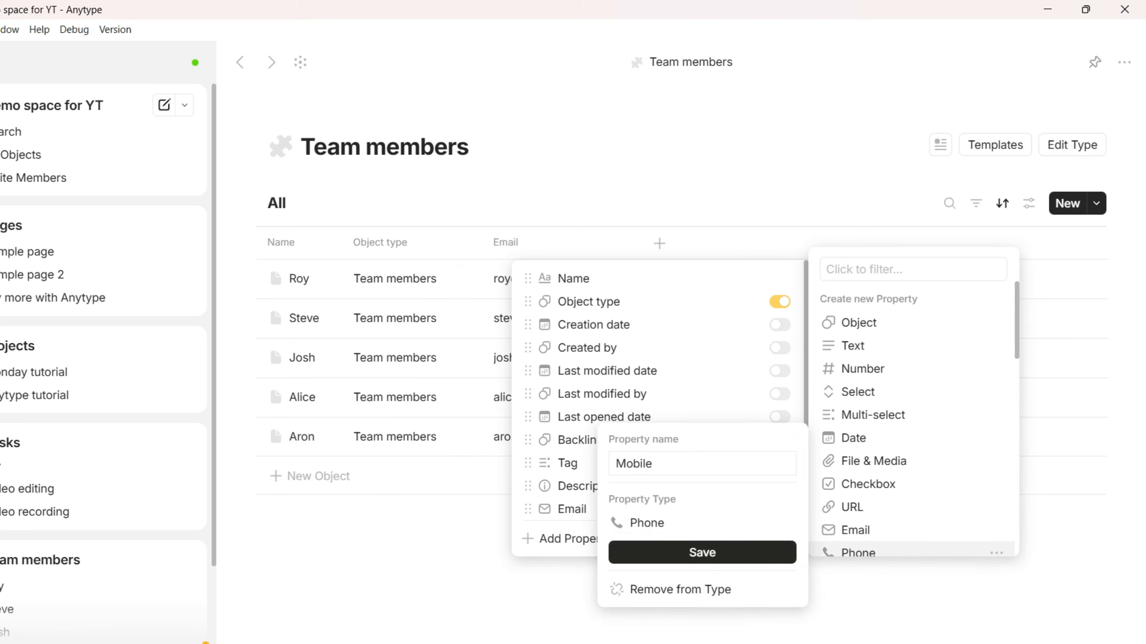
pyautogui.click(702, 553)
pyautogui.click(659, 243)
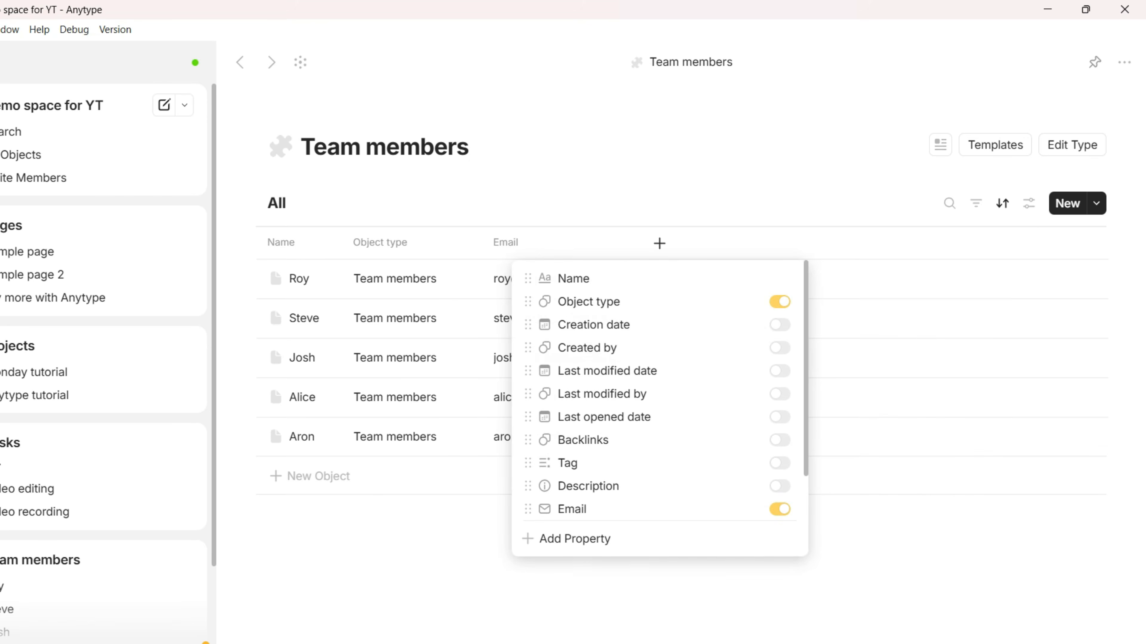
pyautogui.scroll(-2, 694, 325)
pyautogui.click(780, 504)
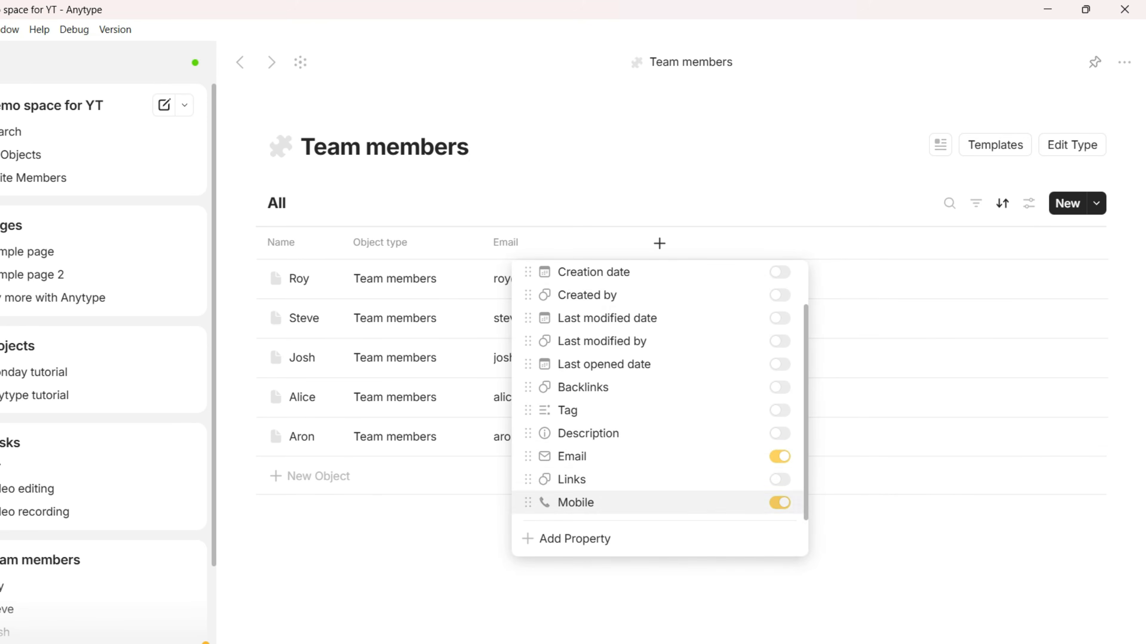
pyautogui.click(604, 483)
pyautogui.moveTo(641, 244); pyautogui.dragTo(731, 244)
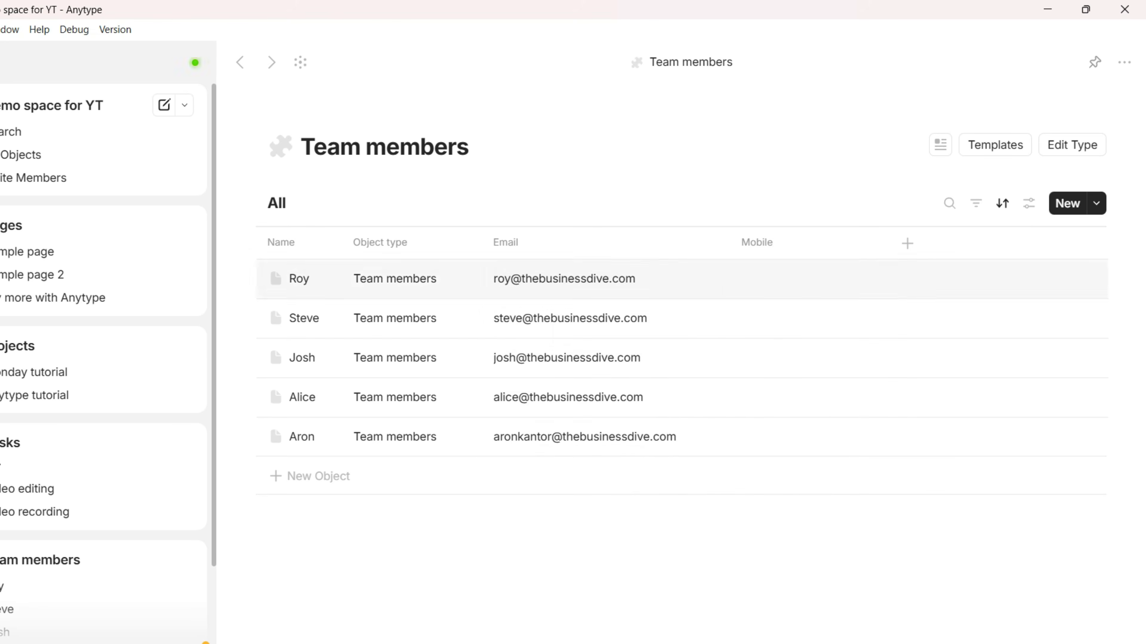
# Create 'New Team Member' and 'New team member 2' objects, then return to the Team members table
pyautogui.click(318, 476)
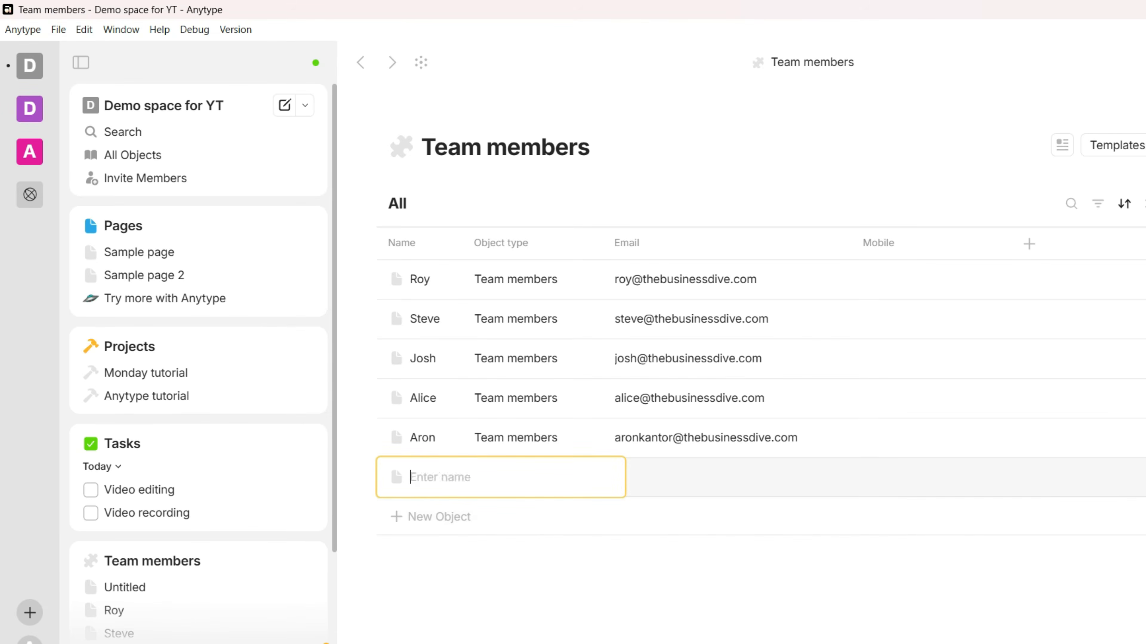
pyautogui.press('Return')
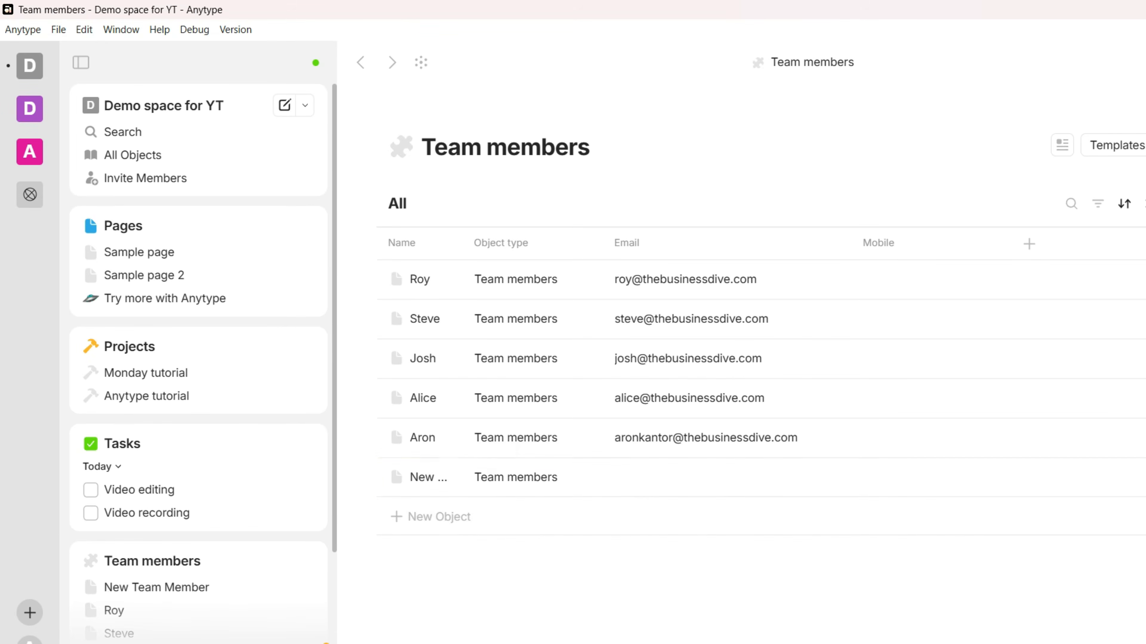
pyautogui.click(305, 105)
pyautogui.click(370, 356)
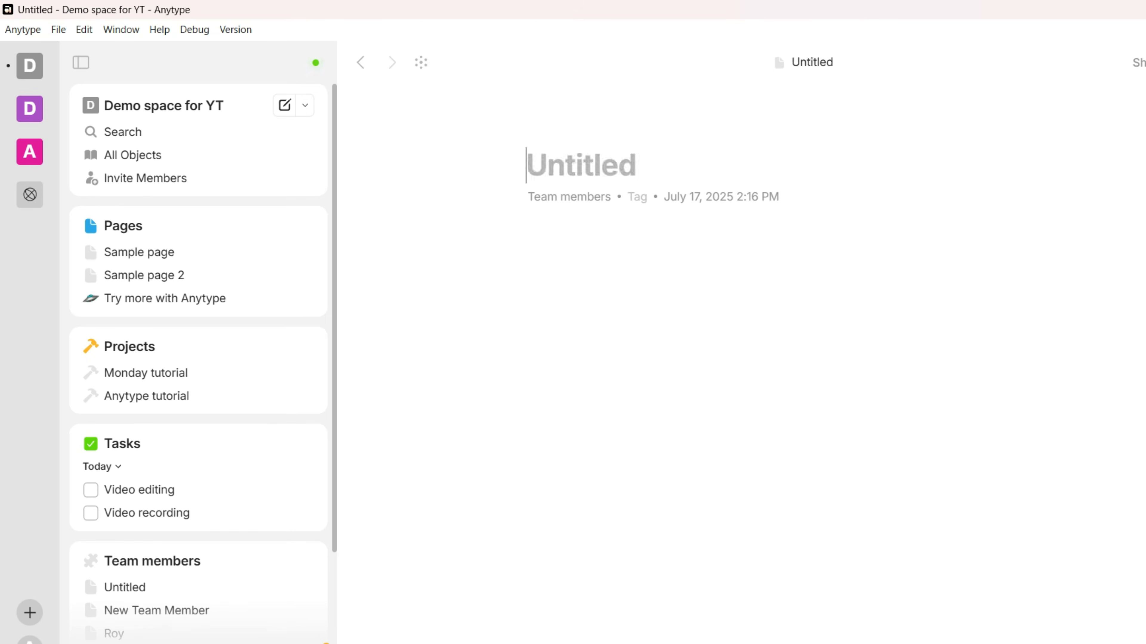
pyautogui.scroll(-2, 152, 497)
pyautogui.click(152, 478)
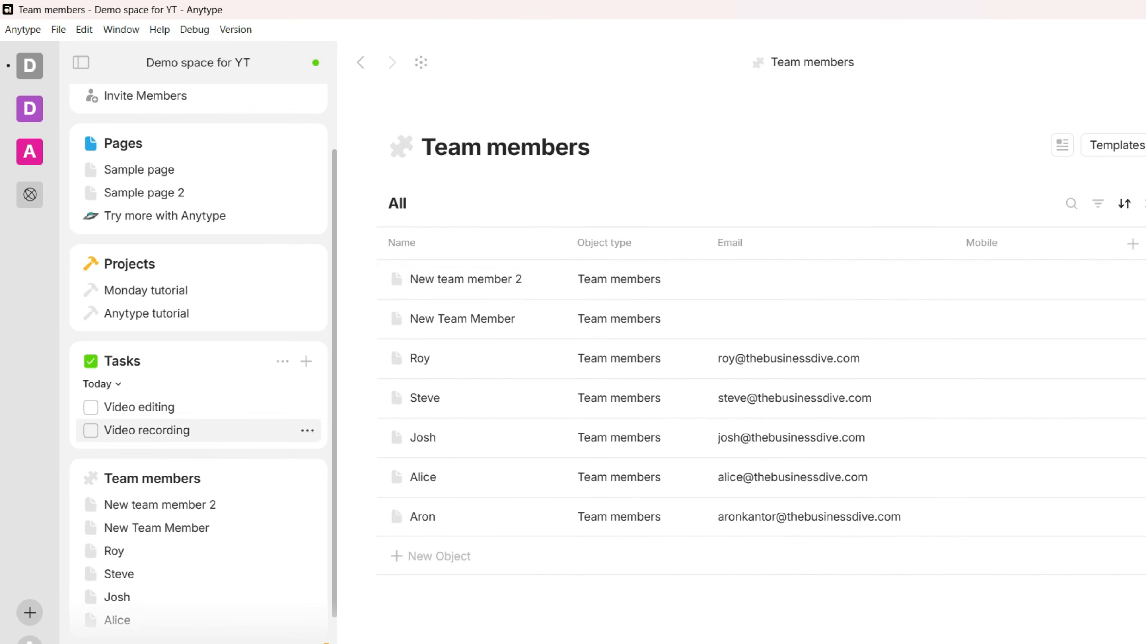
pyautogui.scroll(-2, 307, 338)
pyautogui.click(307, 337)
# Convert the Video editing task into a Team members object, then add a new project row
pyautogui.moveTo(391, 266)
pyautogui.click(593, 351)
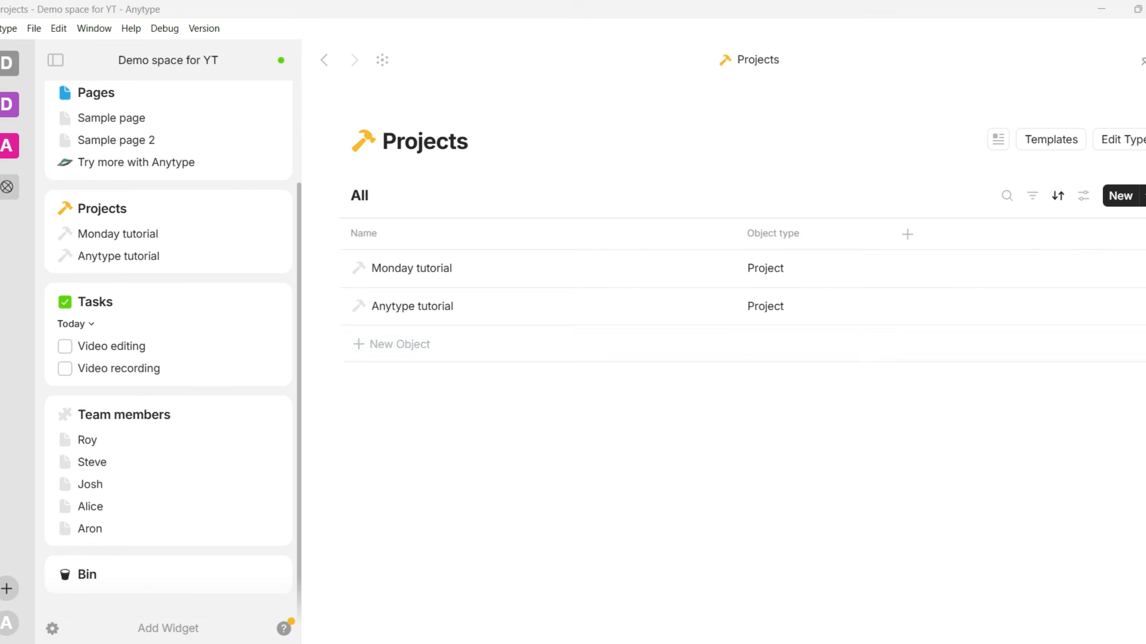
pyautogui.click(391, 344)
# Name new projects Outreach related projects, Content writing, SEO agency and Admin related projects
pyautogui.press('Return')
pyautogui.write('Content writing')
pyautogui.press('Return')
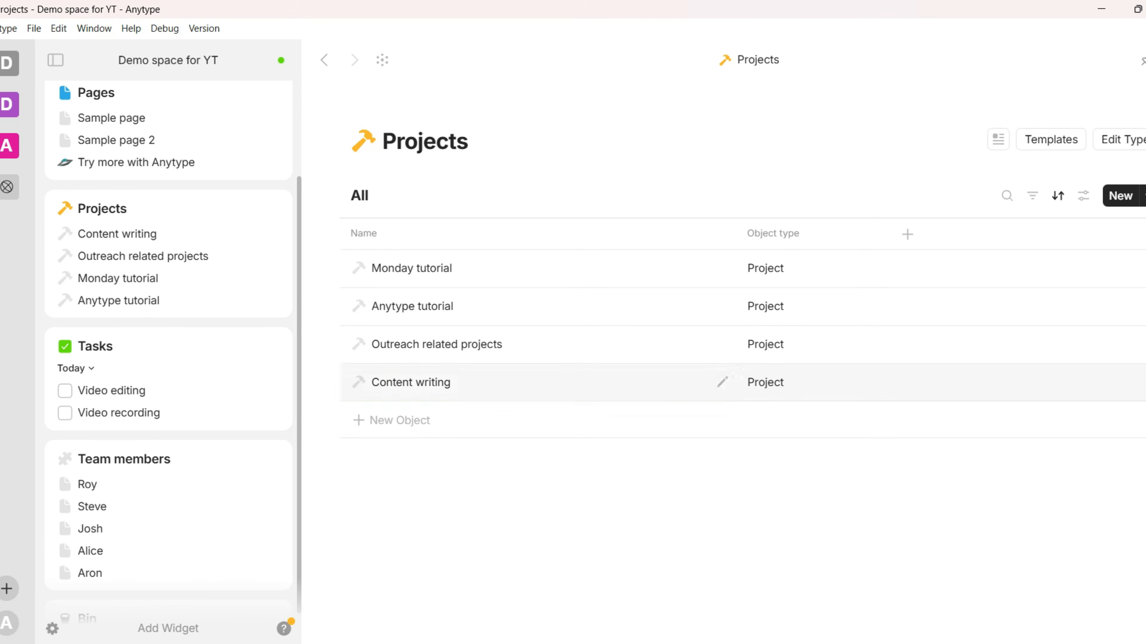
pyautogui.press('Return')
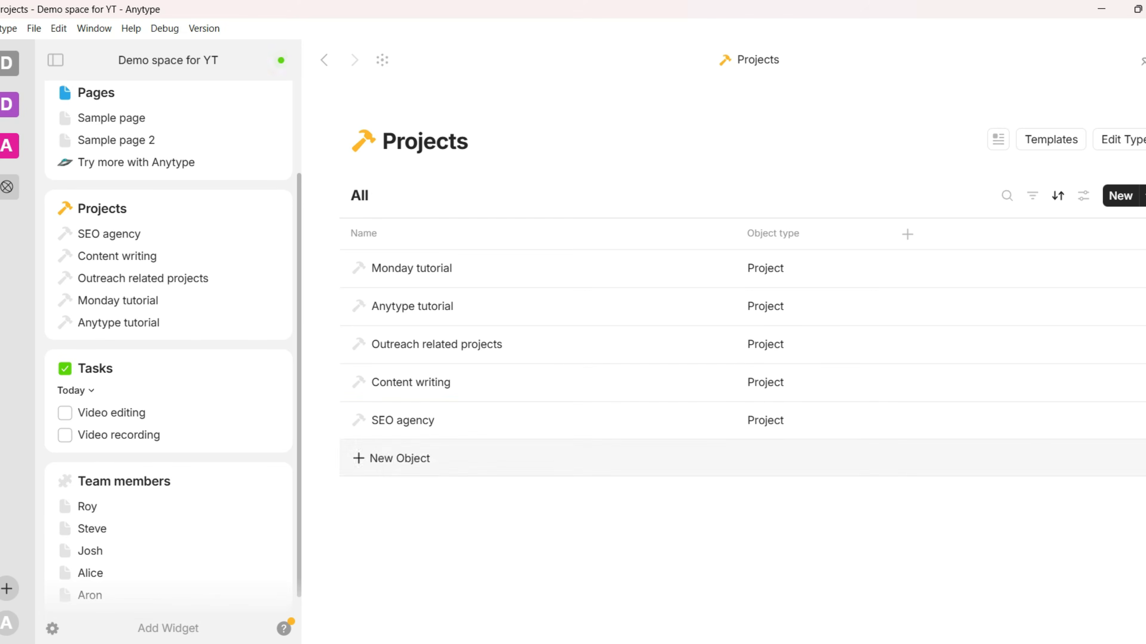
pyautogui.press('Escape')
# Add an Object property 'Team members' limited to the Team members type to the Projects table
pyautogui.click(907, 235)
pyautogui.click(826, 519)
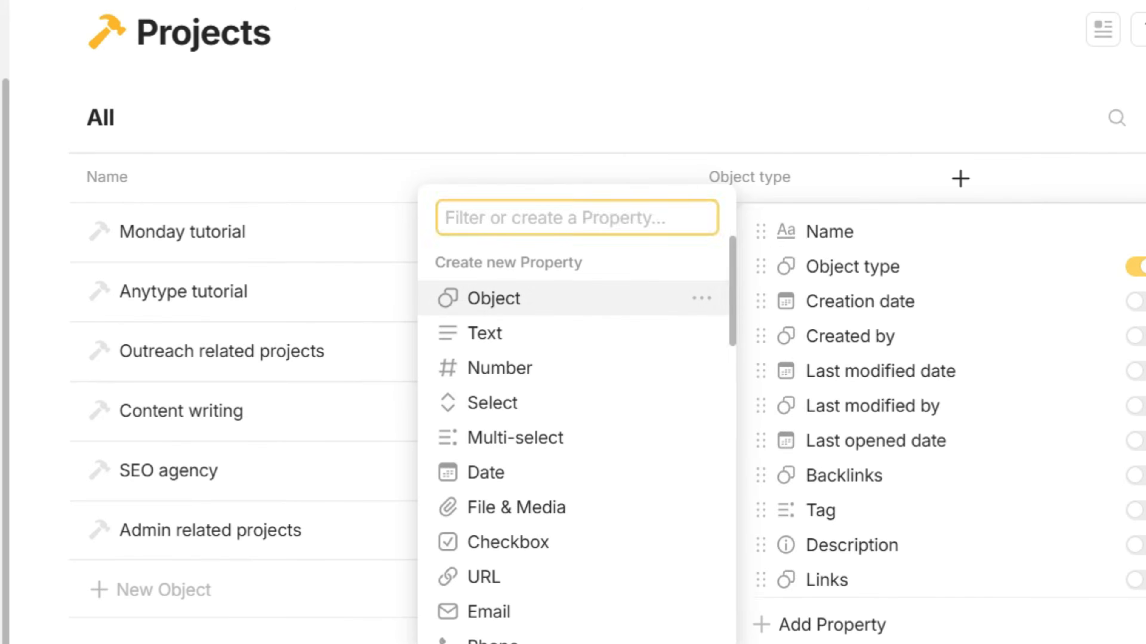
pyautogui.click(494, 298)
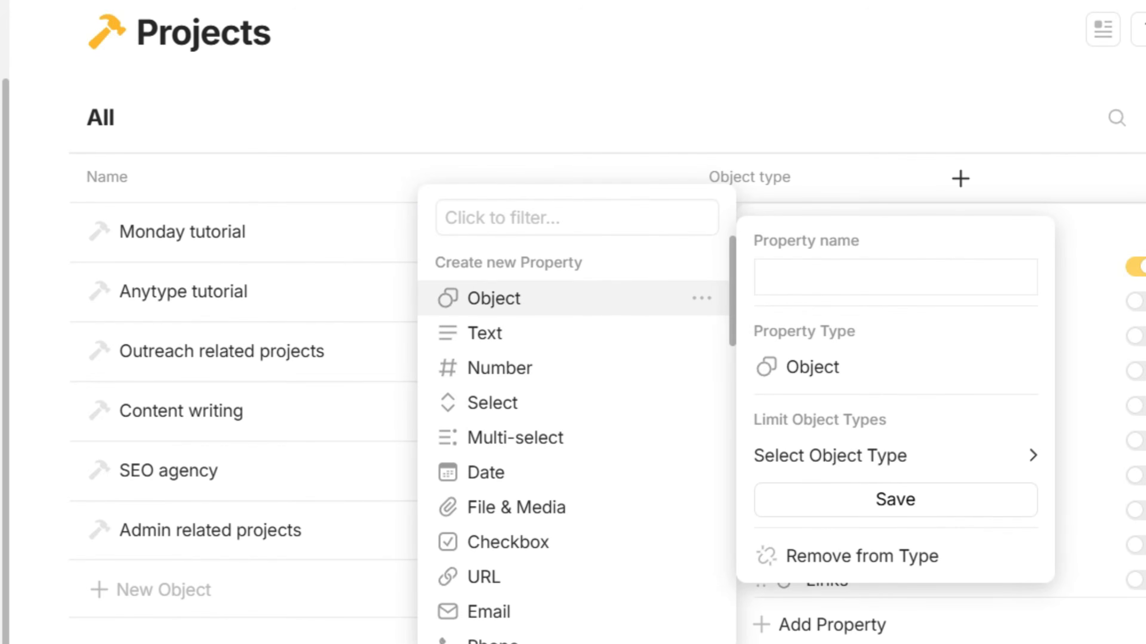
pyautogui.write('Team members')
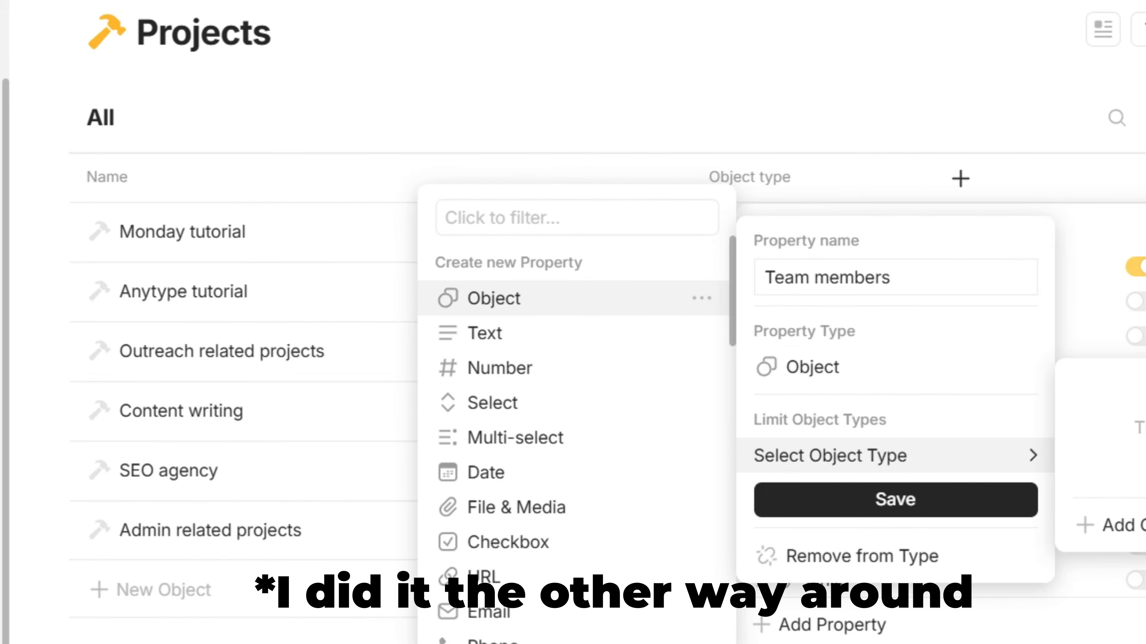
pyautogui.click(830, 456)
pyautogui.scroll(3, 834, 522)
pyautogui.click(839, 417)
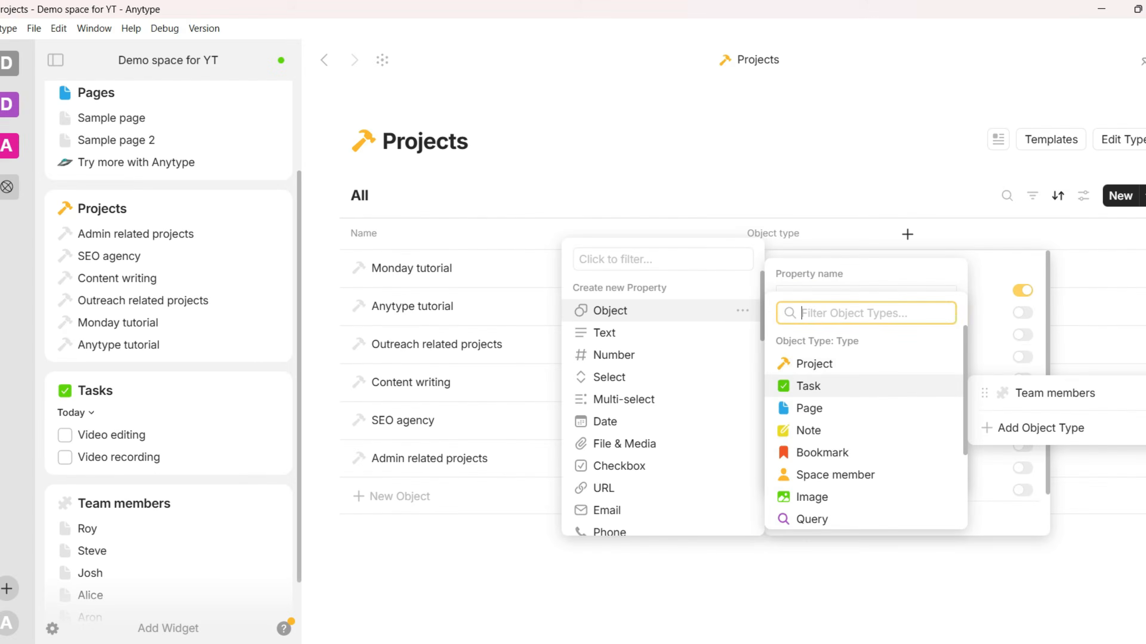
pyautogui.click(839, 242)
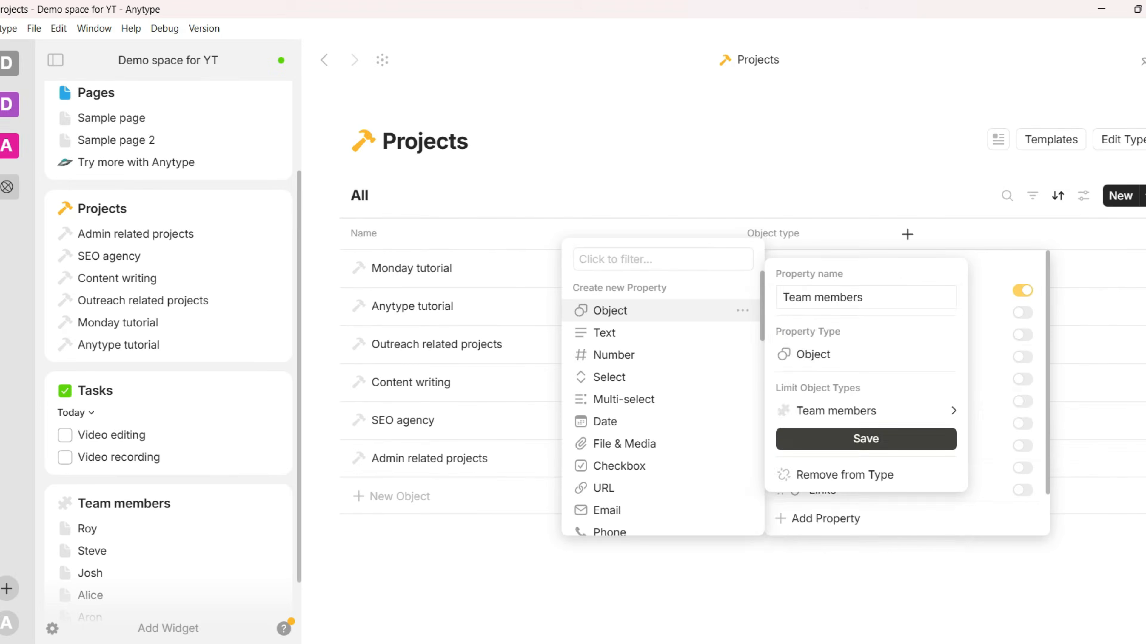
pyautogui.click(865, 438)
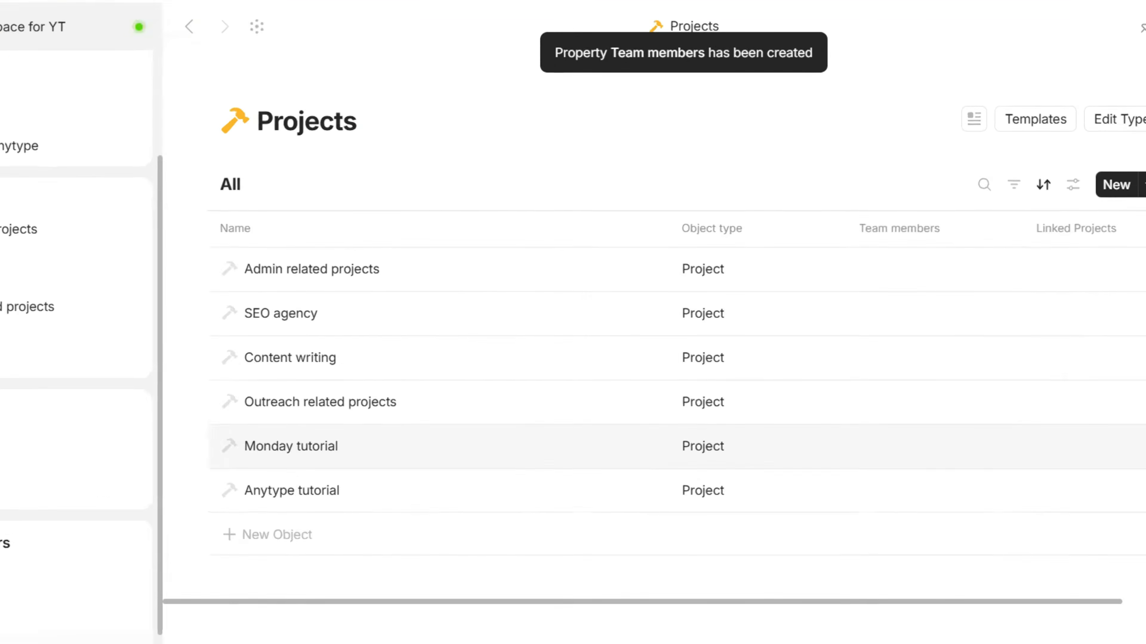
# Assign team members to each project and add a 'Collaboration disc & proposals' project
pyautogui.click(926, 271)
pyautogui.click(851, 328)
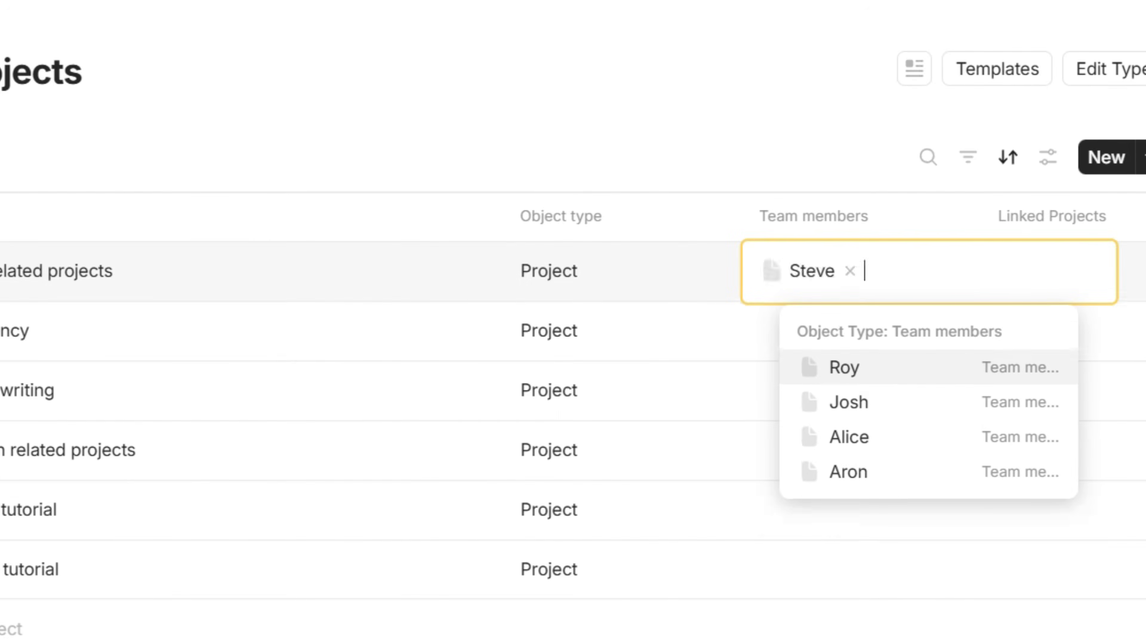
pyautogui.click(844, 367)
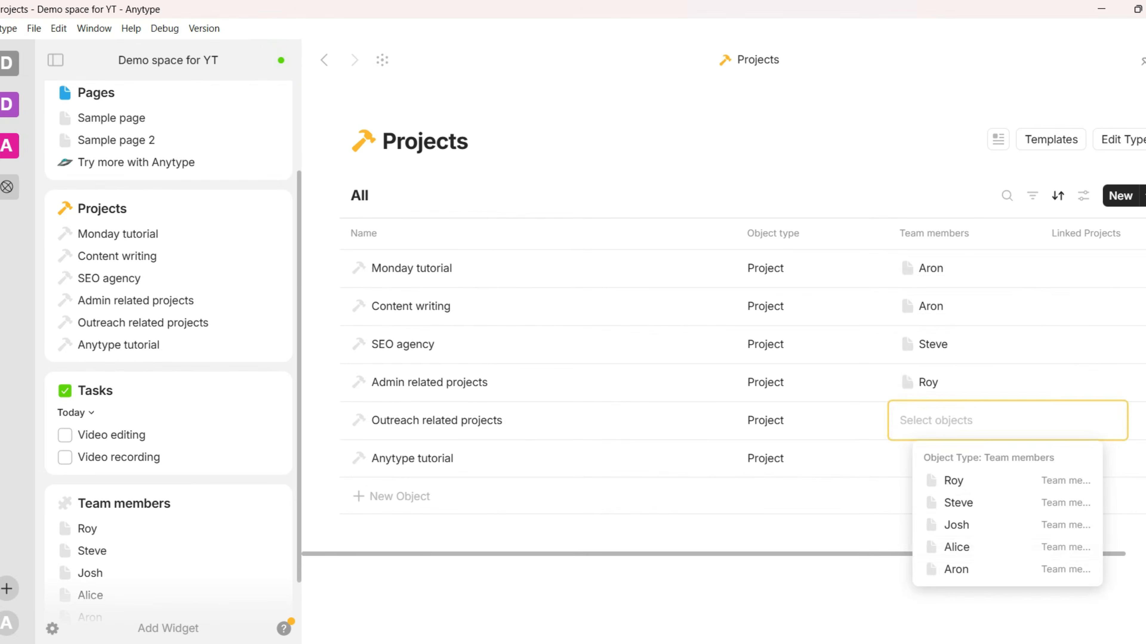
pyautogui.click(951, 545)
pyautogui.click(1006, 458)
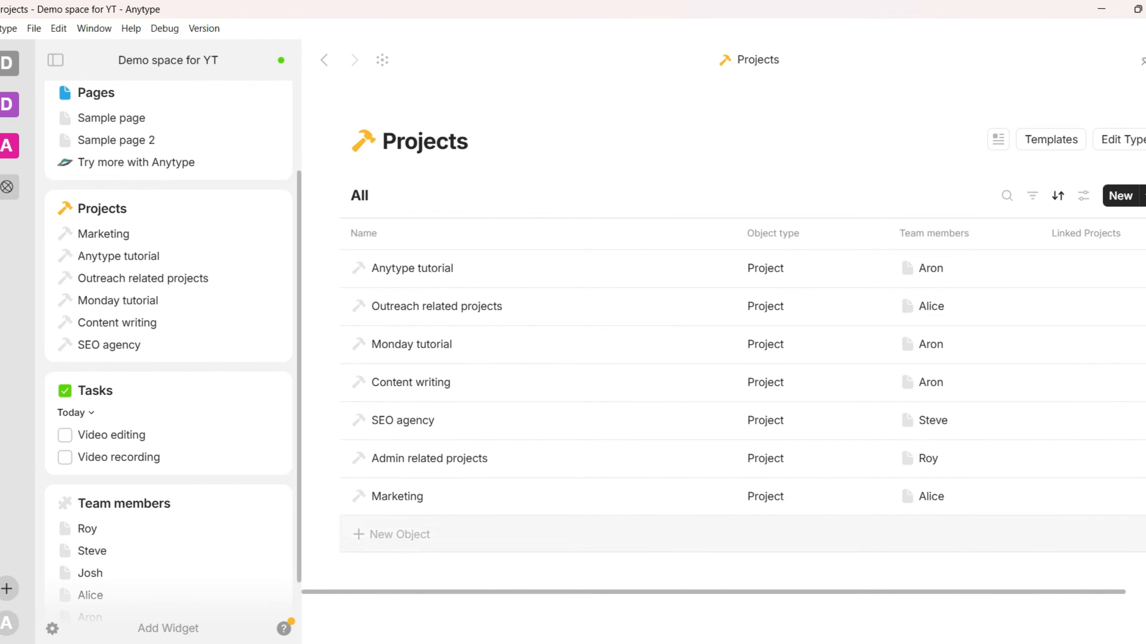
pyautogui.click(399, 535)
pyautogui.write('Collaboration disc & proposals')
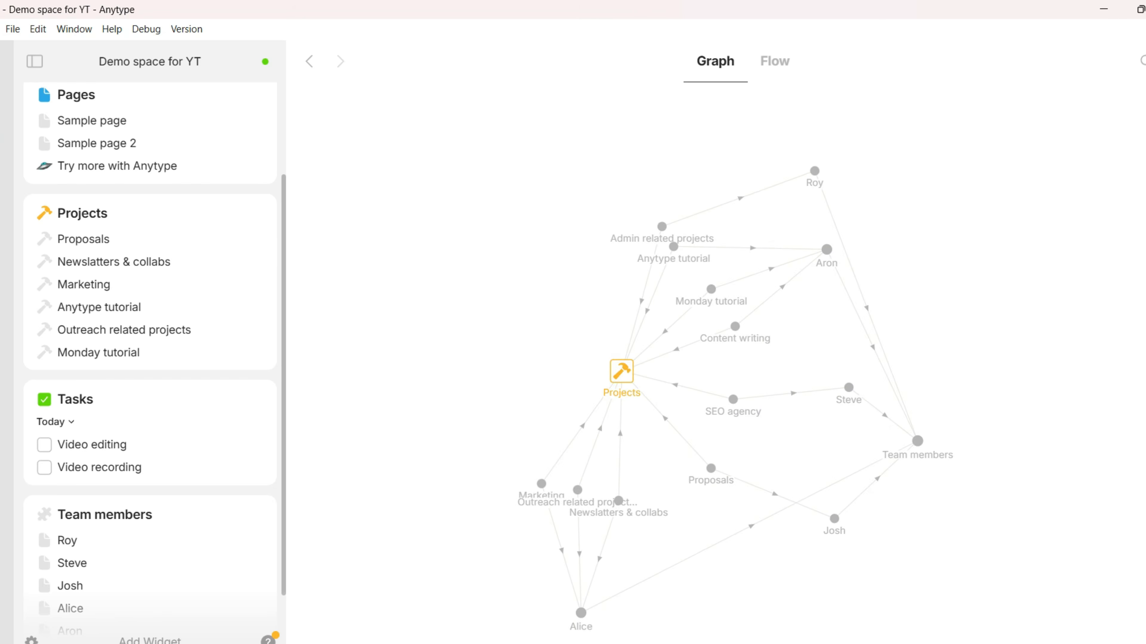
# Zoom and pan the graph to bring a team member's node into view and inspect its links
pyautogui.scroll(6, 903, 179)
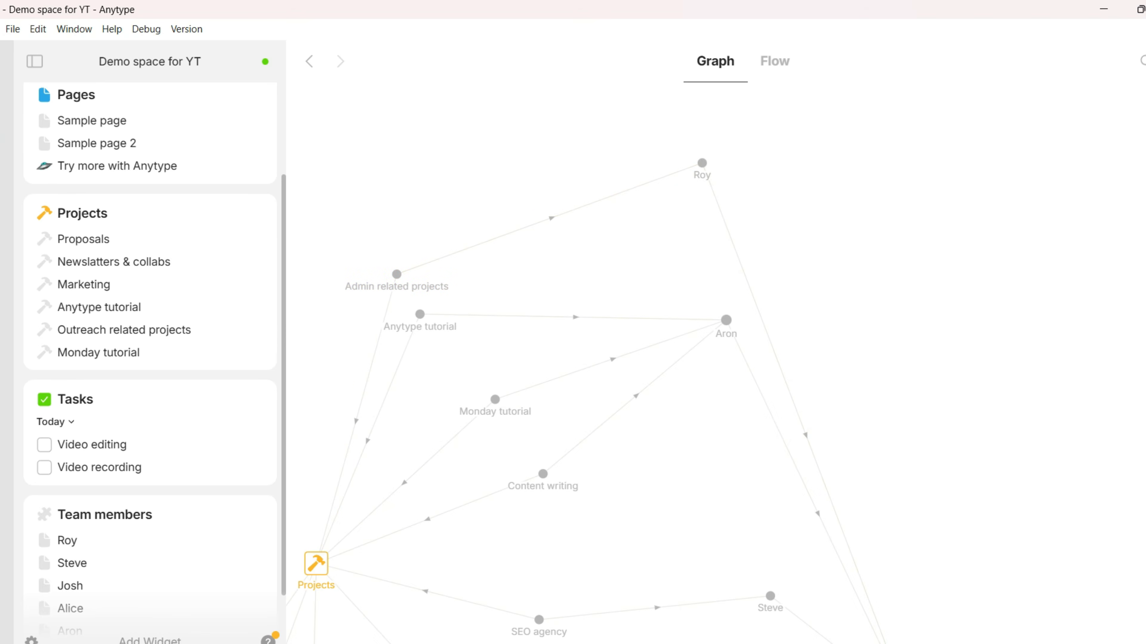
pyautogui.moveTo(436, 501); pyautogui.dragTo(594, 144)
pyautogui.moveTo(501, 416); pyautogui.dragTo(631, 211)
pyautogui.moveTo(522, 487)
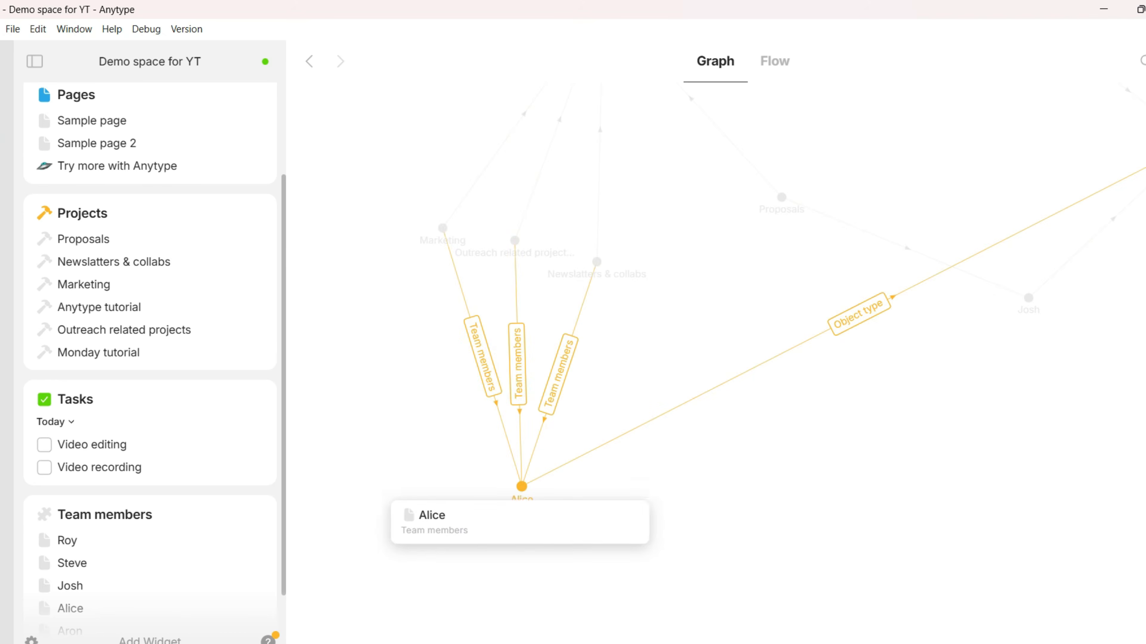
pyautogui.moveTo(442, 228)
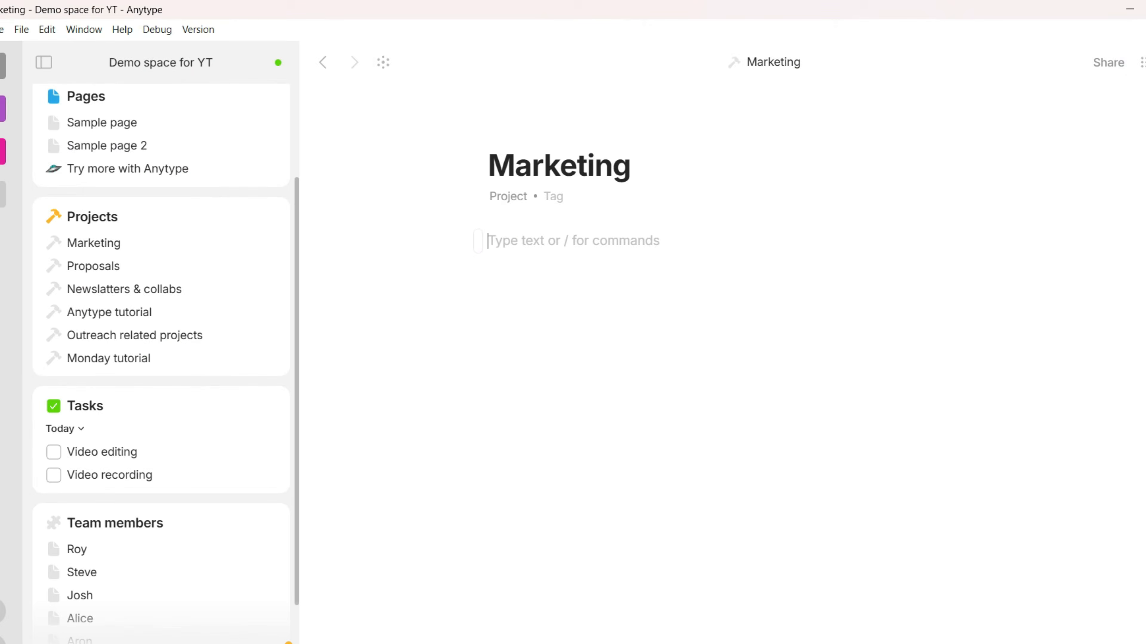
# Link Marketing to a team member with a link block and inline mention, then view its Flow graph
pyautogui.write('/')
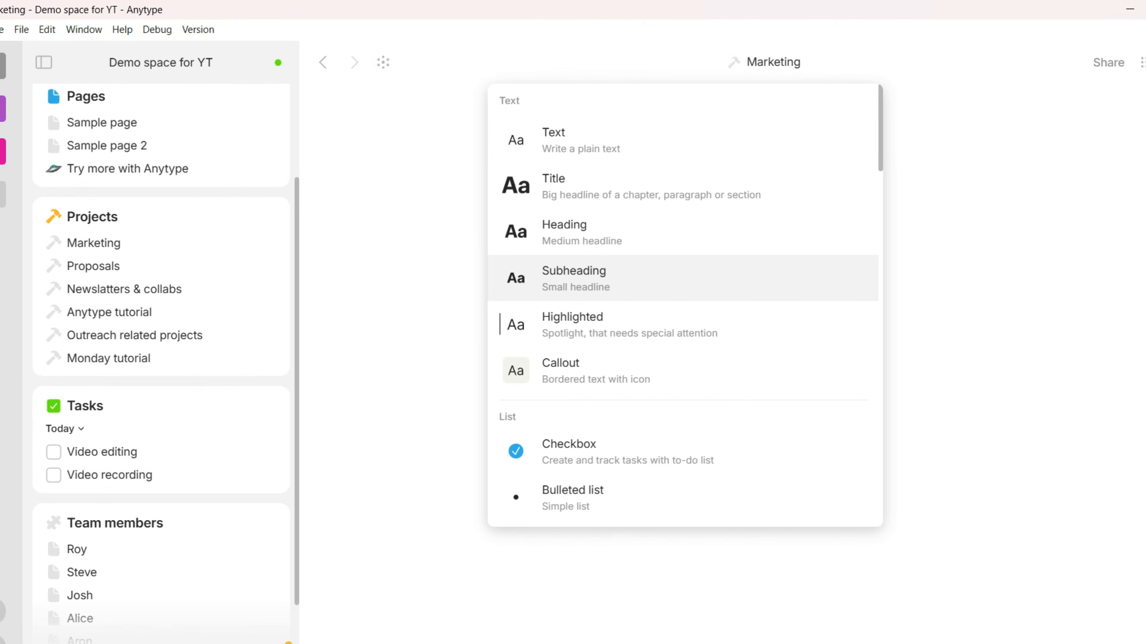
pyautogui.scroll(-20, 685, 305)
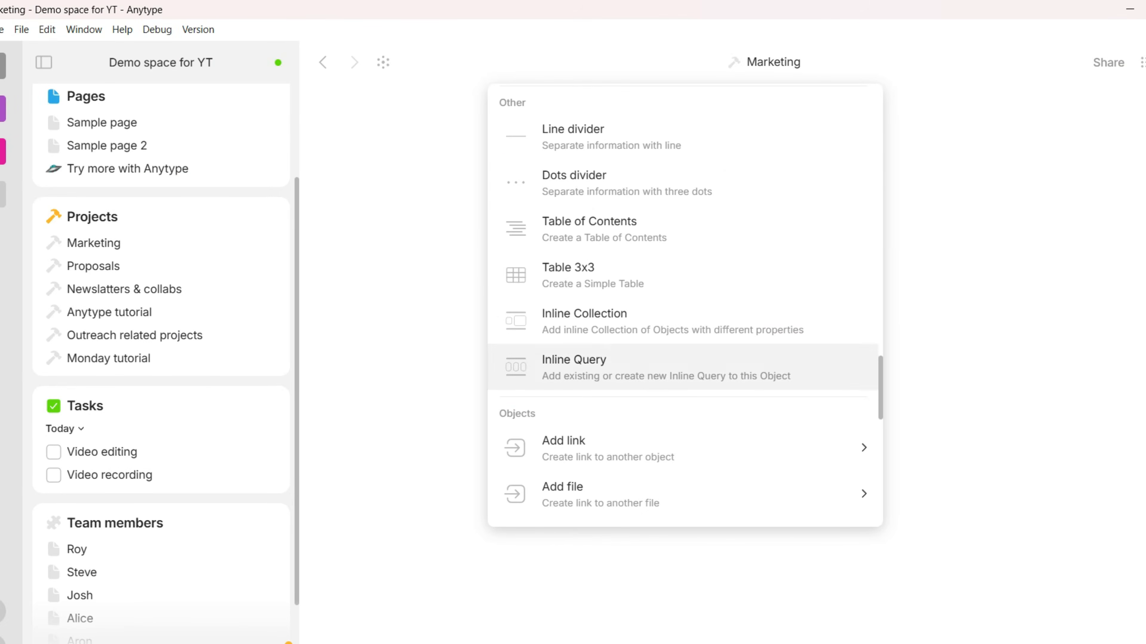
pyautogui.scroll(-2, 685, 370)
pyautogui.moveTo(685, 283)
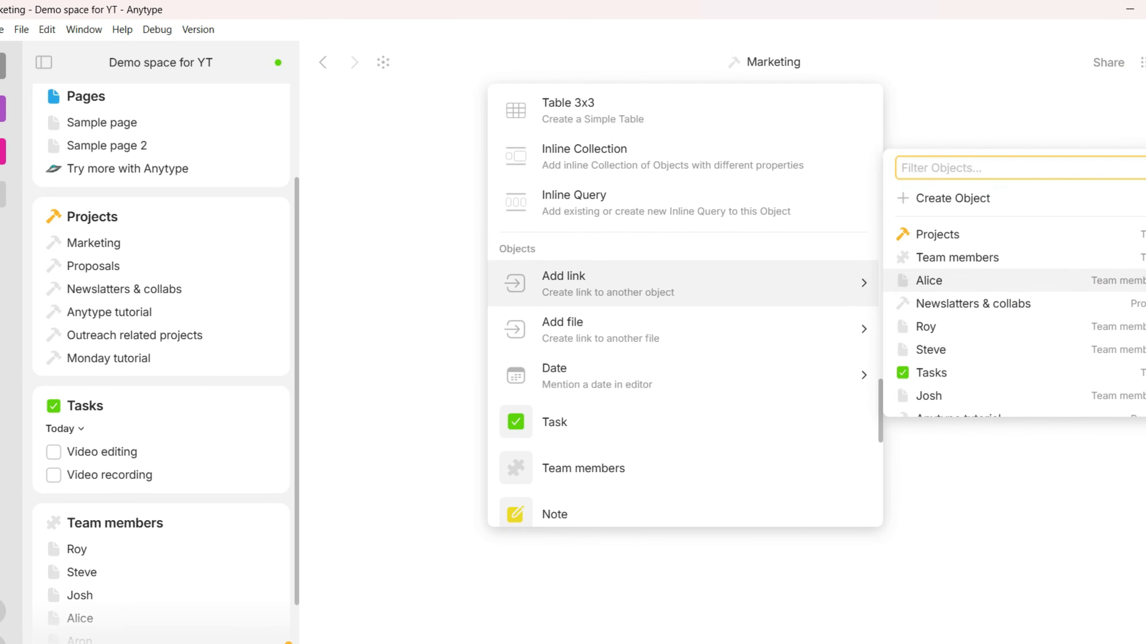
pyautogui.press('Return')
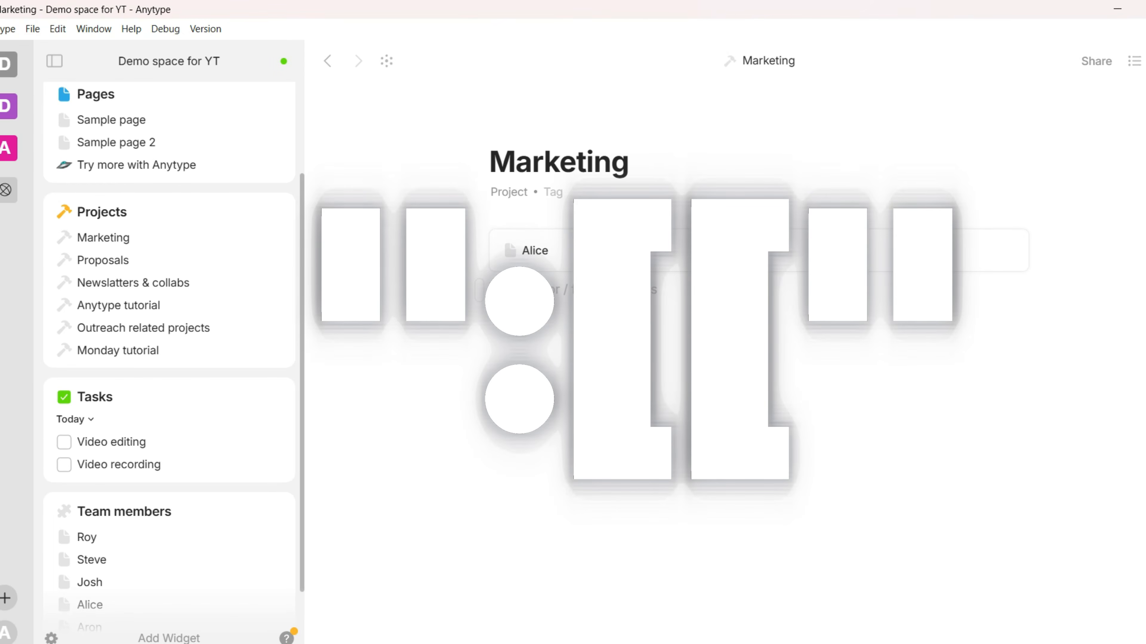
pyautogui.press('Down')
pyautogui.press('Down')
pyautogui.press('Return')
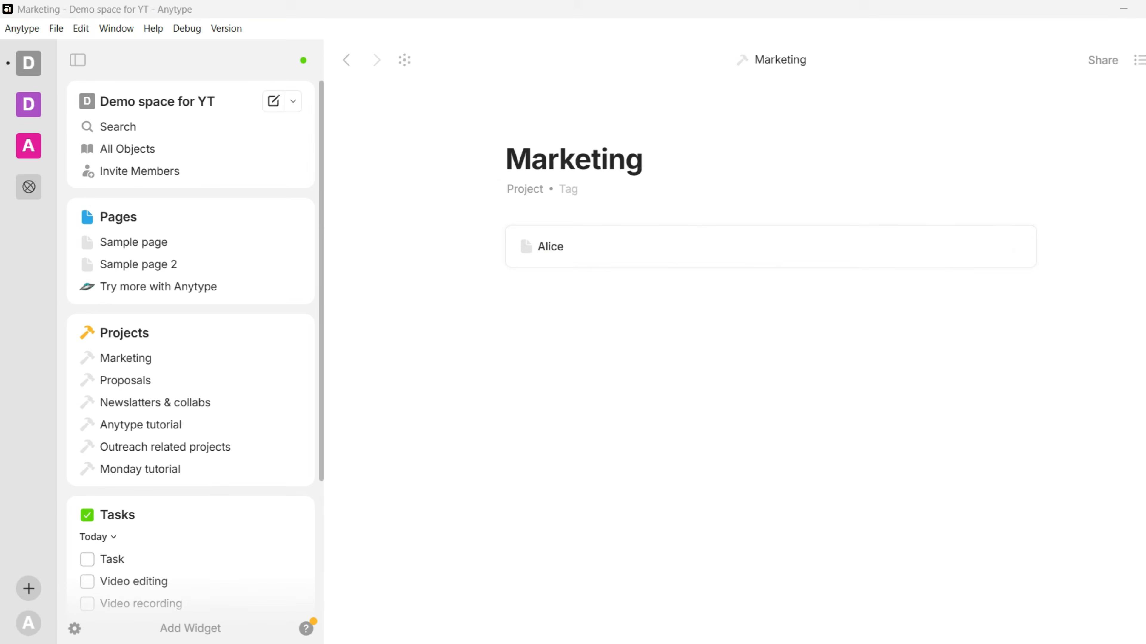
pyautogui.hotkey('ctrl', 'alt', 'o')
pyautogui.hotkey('ctrl', 'o')
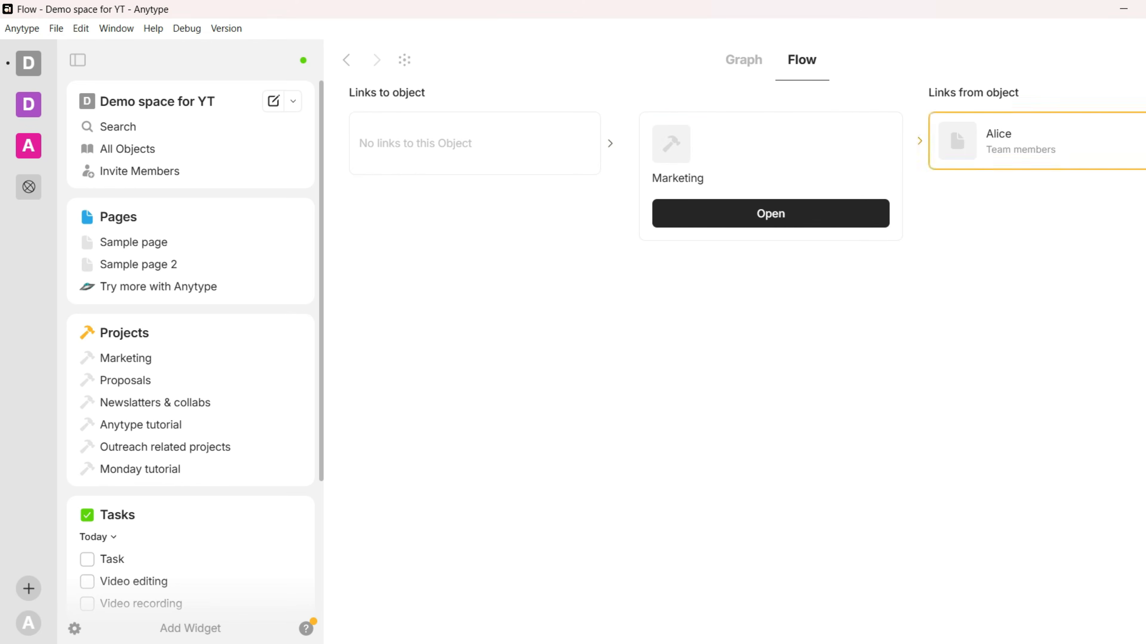
# Open Alice's page, look through her 3 linked projects, then start a new empty Q4 projects collection
pyautogui.click(1037, 141)
pyautogui.hotkey('shift', 'Tab')
pyautogui.hotkey('shift', 'Tab')
pyautogui.hotkey('shift', 'Tab')
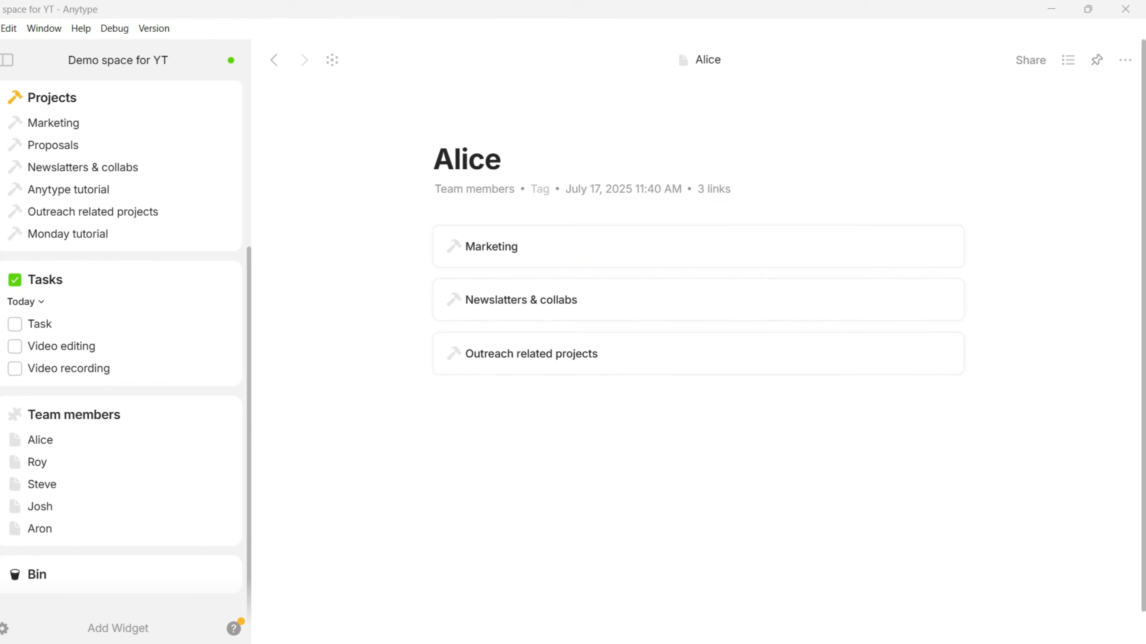
pyautogui.click(714, 189)
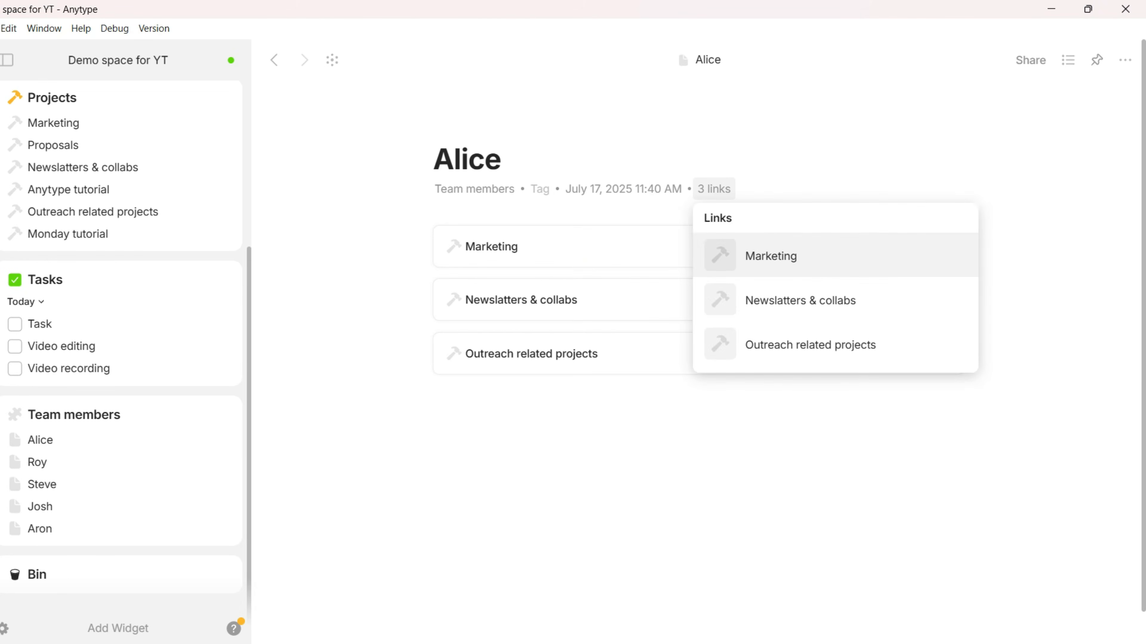
pyautogui.press('Down')
pyautogui.press('Down')
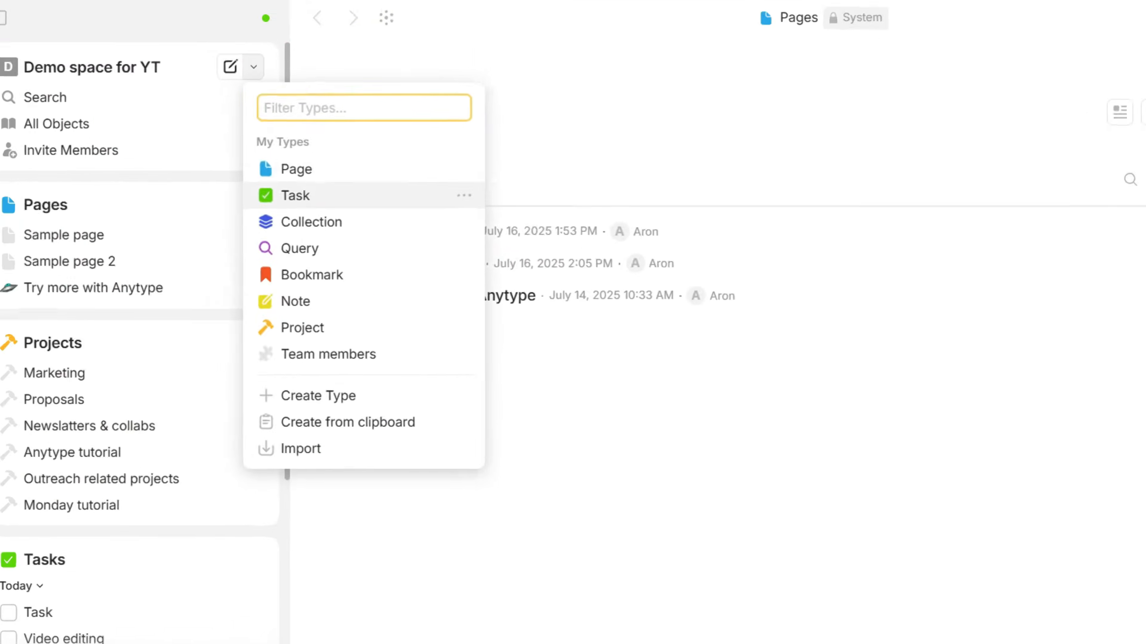
pyautogui.press('Down')
pyautogui.press('Return')
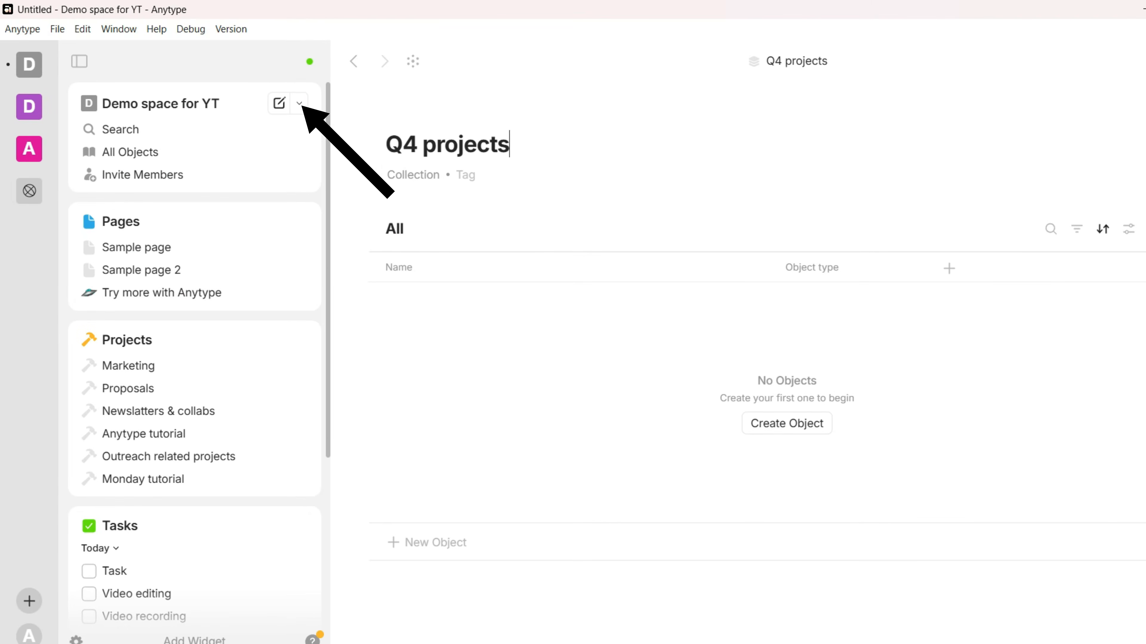
# Add Outreach related projects, Marketing and Newslatters & collabs to the collection as existing objects
pyautogui.click(787, 424)
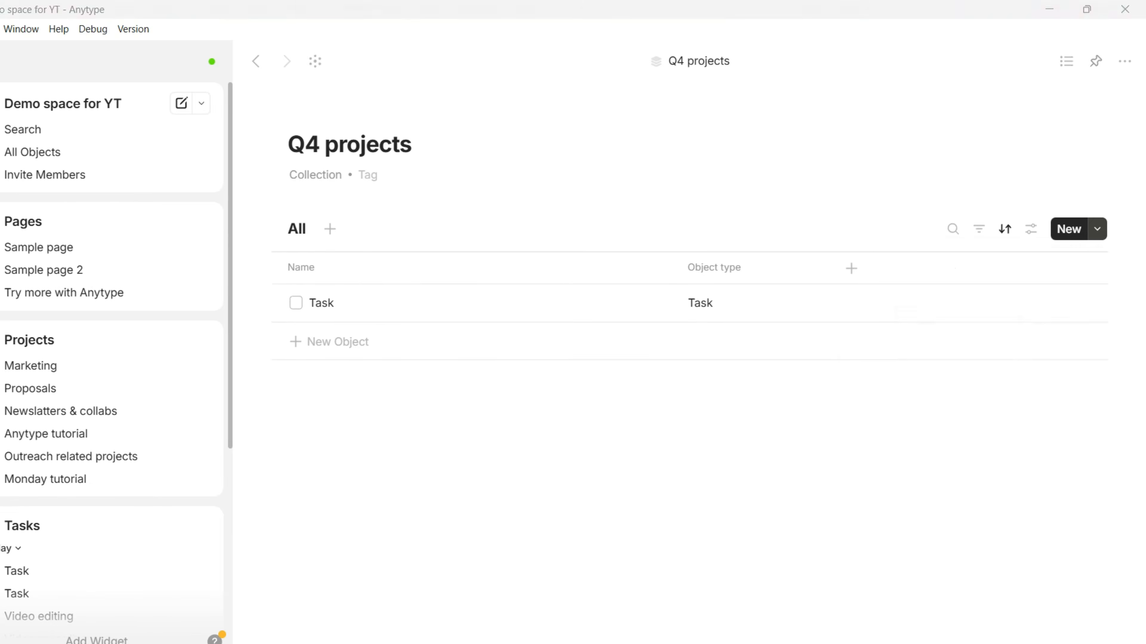
pyautogui.click(1097, 228)
pyautogui.moveTo(990, 266)
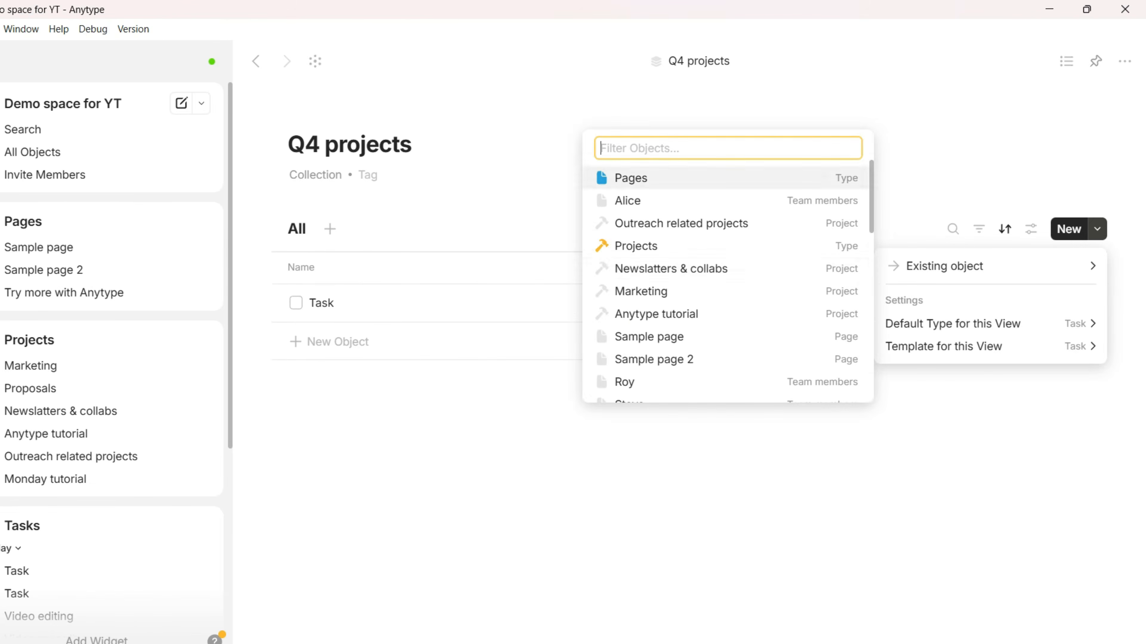
pyautogui.click(681, 223)
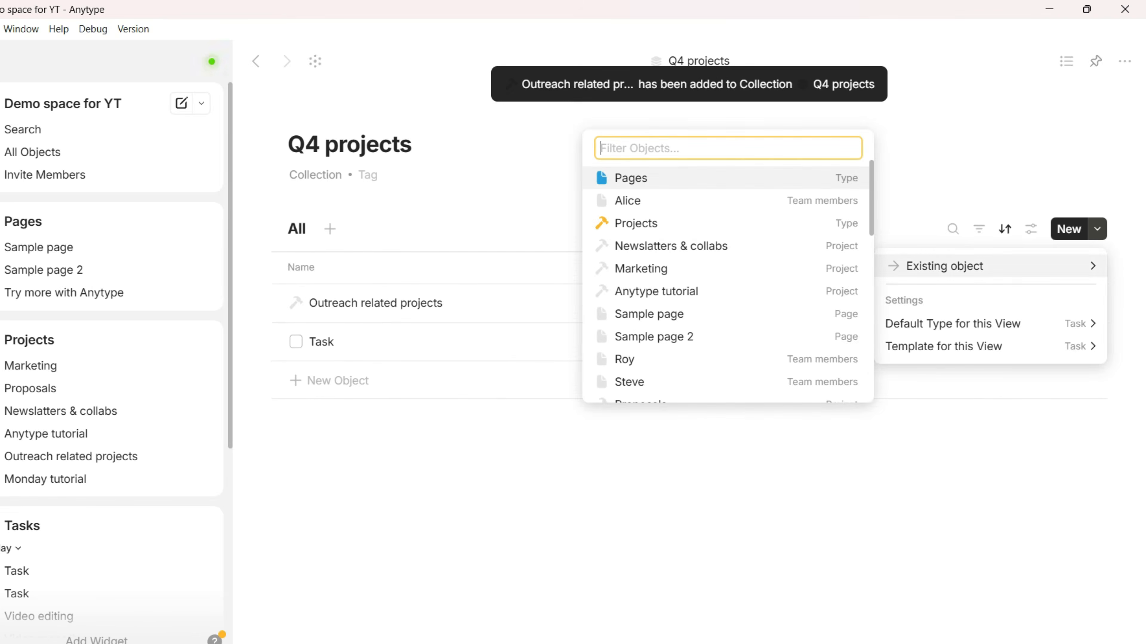
pyautogui.click(641, 269)
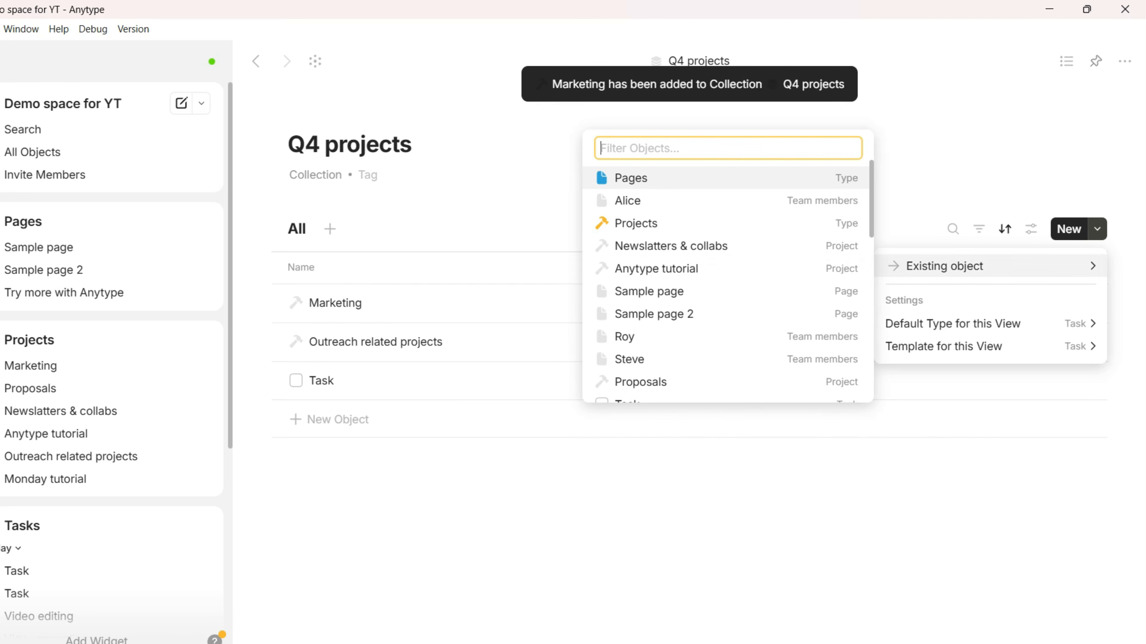
pyautogui.click(671, 246)
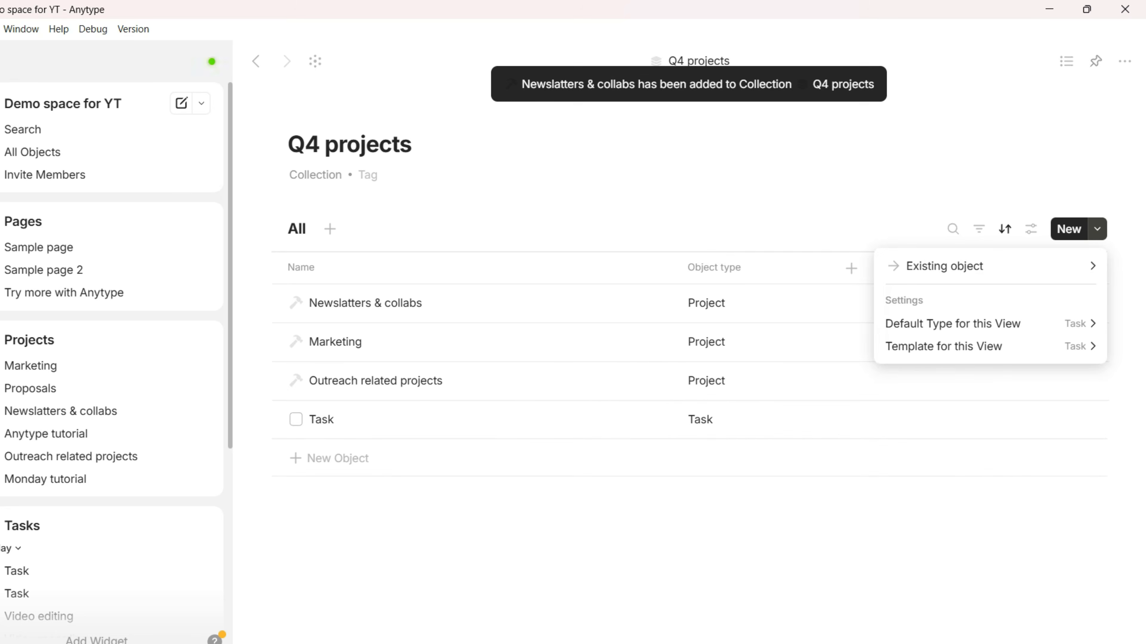
pyautogui.press('Escape')
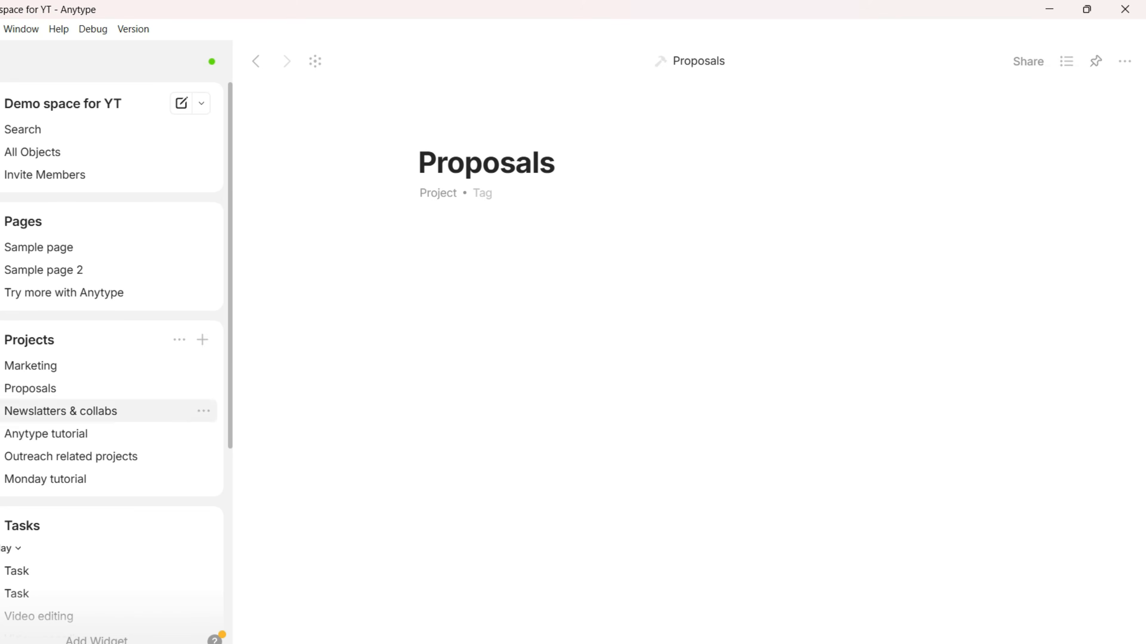
# Add the Proposals page to the Q4 projects collection from its options menu
pyautogui.click(1125, 61)
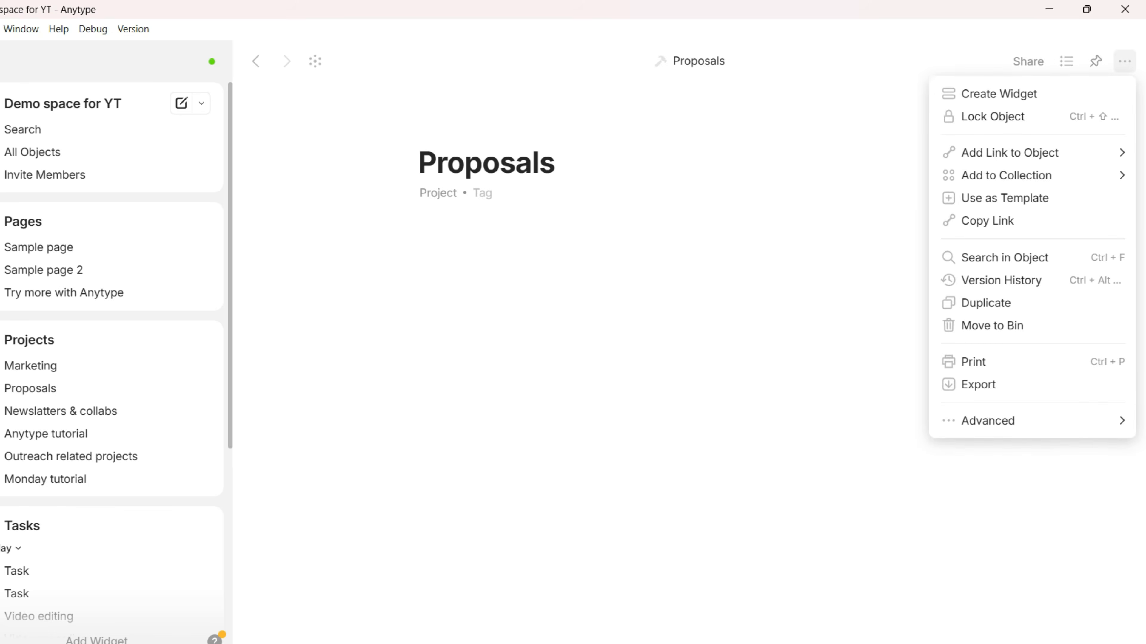
pyautogui.moveTo(1006, 176)
pyautogui.click(785, 205)
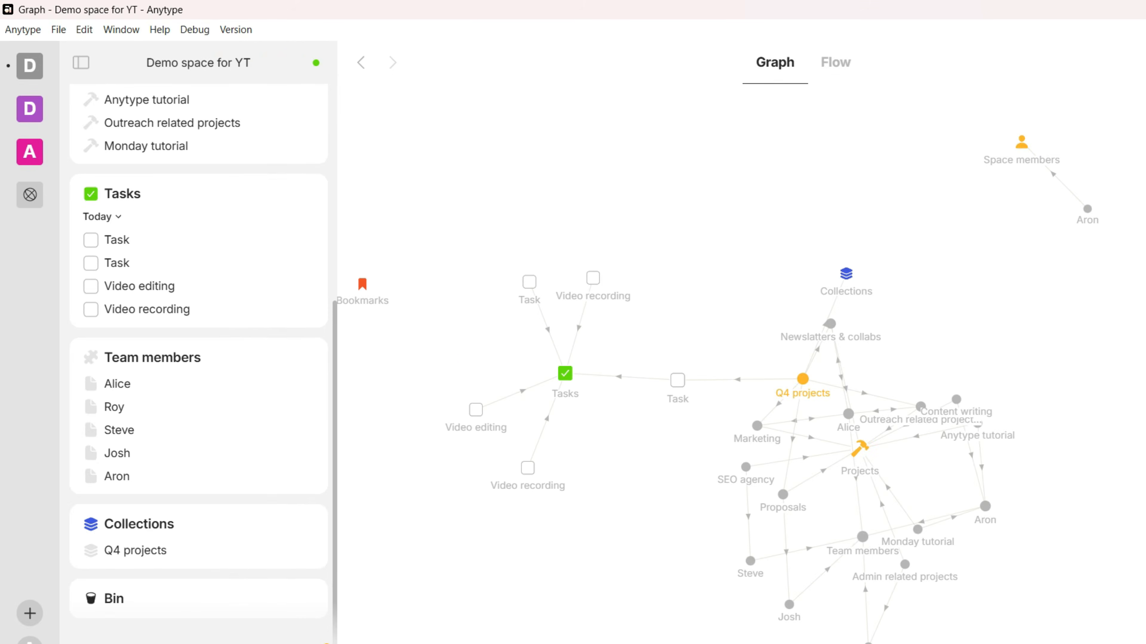
# Zoom into the graph and drag the Q4 projects node up and to the left
pyautogui.scroll(10, 844, 410)
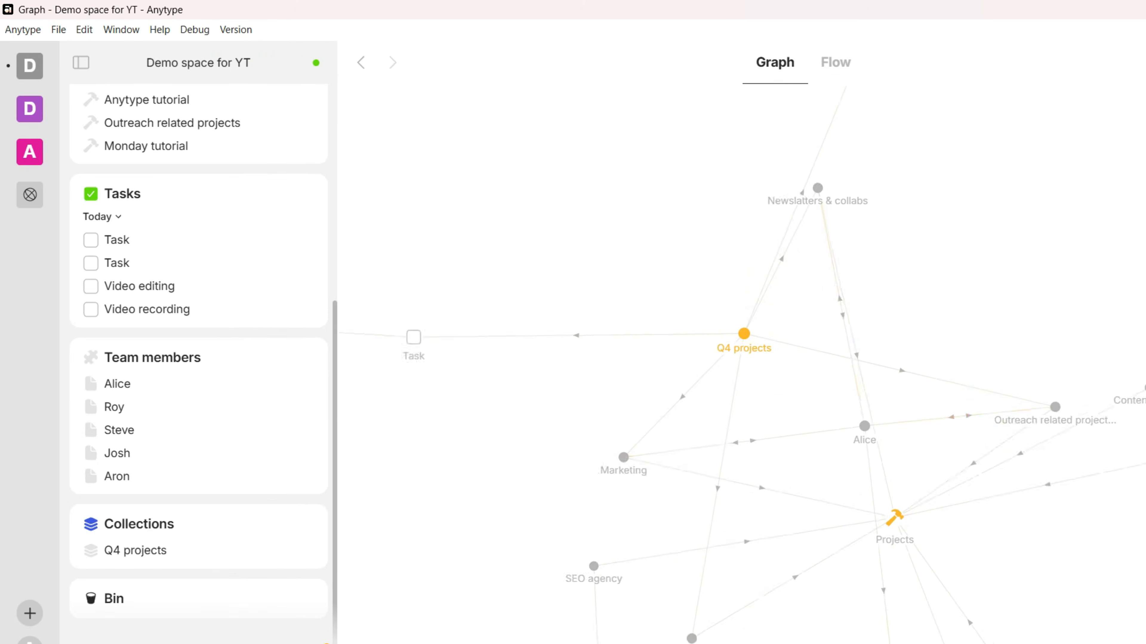
pyautogui.moveTo(729, 317); pyautogui.dragTo(599, 187)
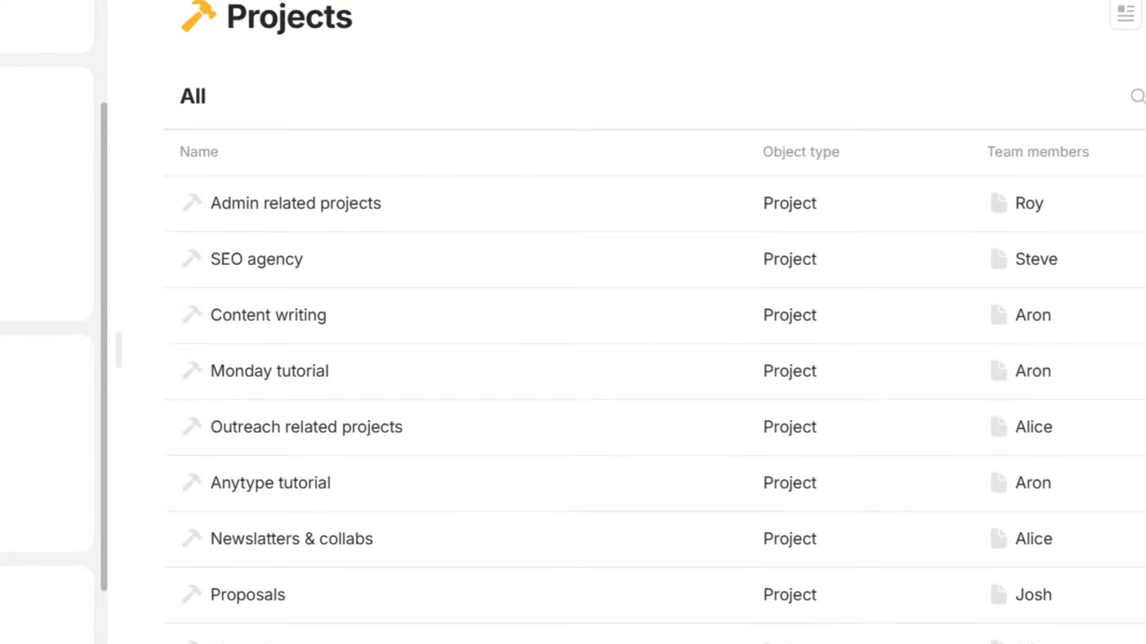
# Create a new query named Q4 projects that lists Project objects
pyautogui.click(702, 354)
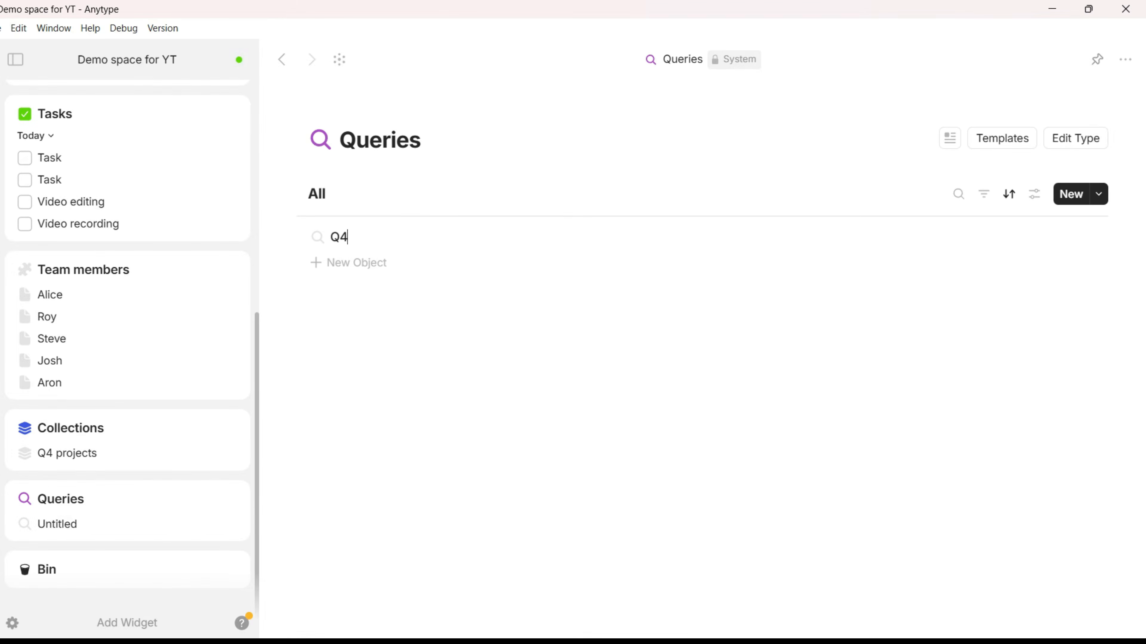
pyautogui.click(364, 237)
pyautogui.click(702, 390)
pyautogui.click(702, 450)
pyautogui.click(893, 300)
# Show the Due date column in the Q4 projects query table
pyautogui.click(708, 260)
pyautogui.click(627, 542)
pyautogui.click(929, 332)
pyautogui.click(929, 332)
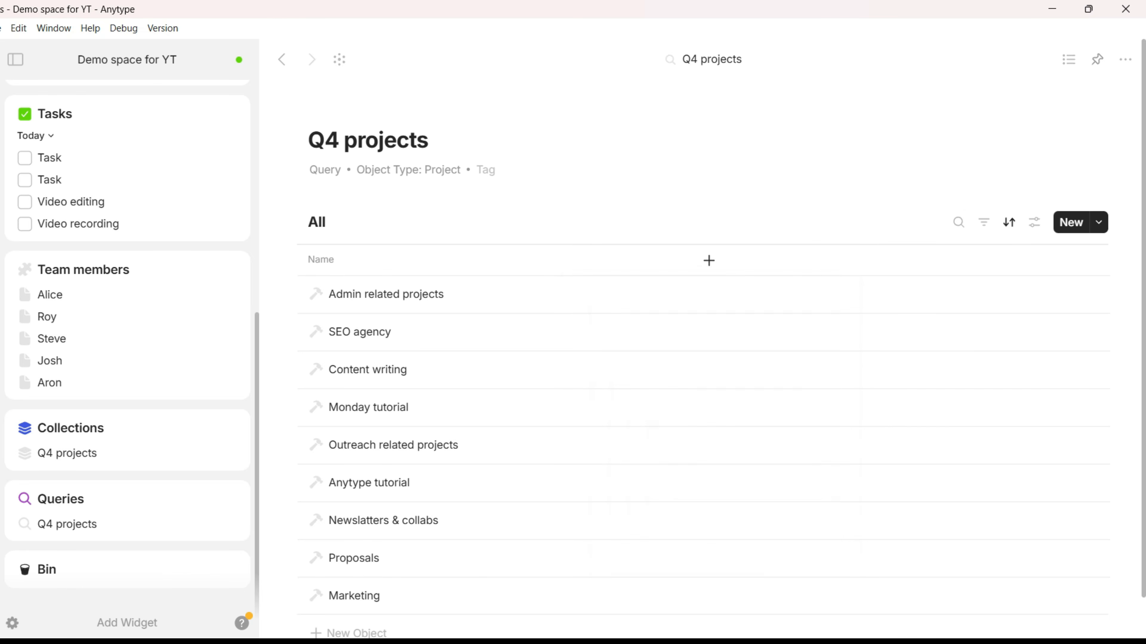
pyautogui.click(709, 261)
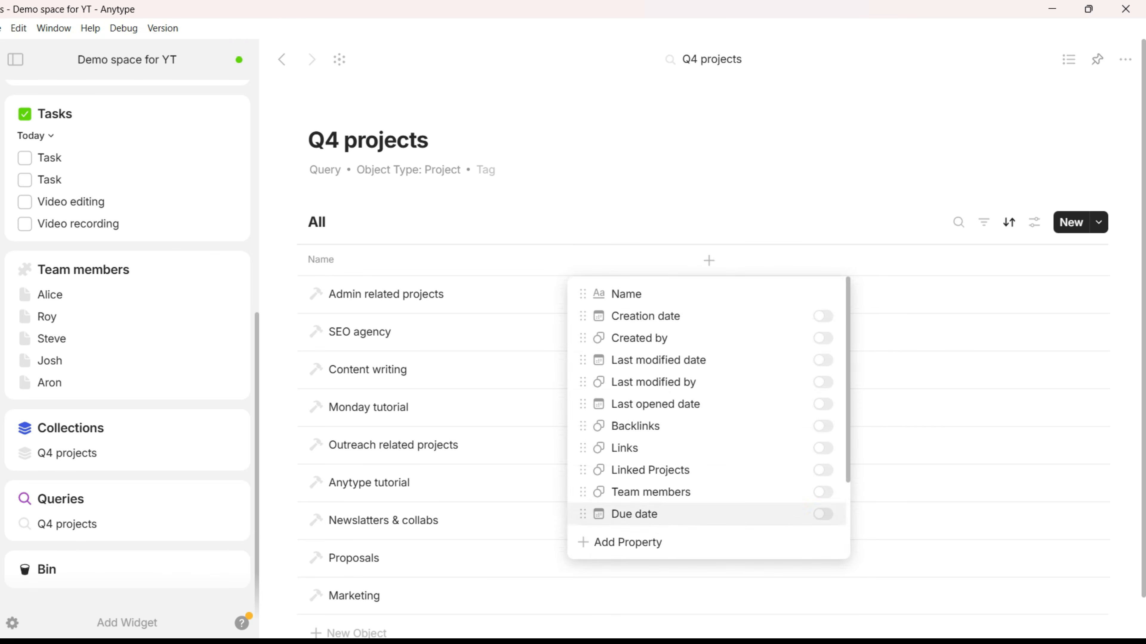
pyautogui.click(823, 514)
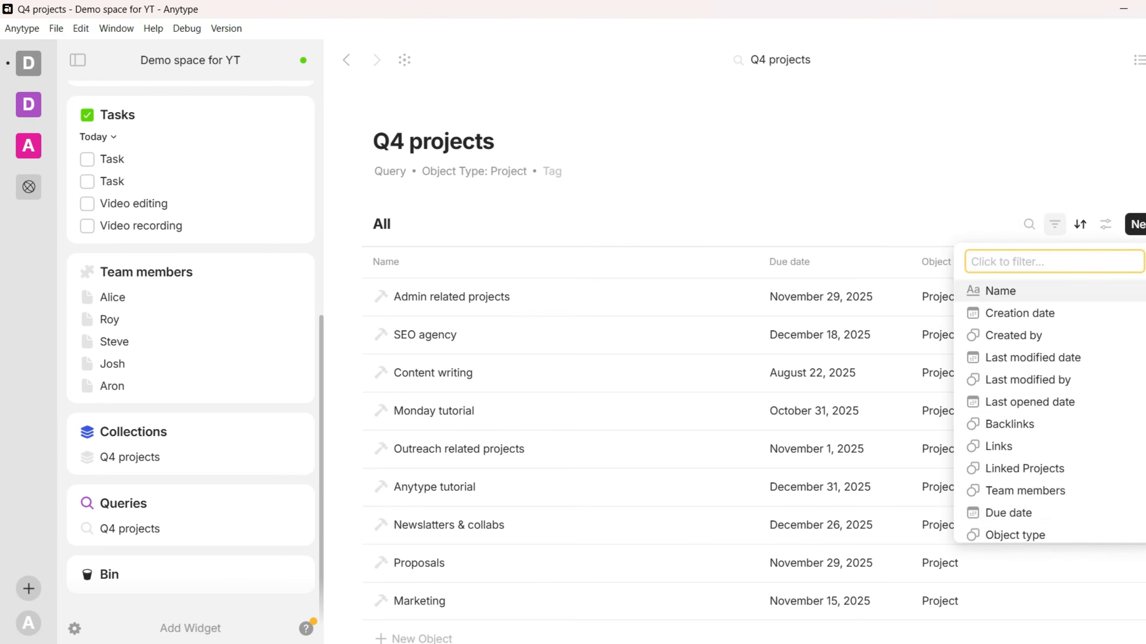
# Filter the query to Due date Is before exact date 30.09.2025
pyautogui.click(1008, 513)
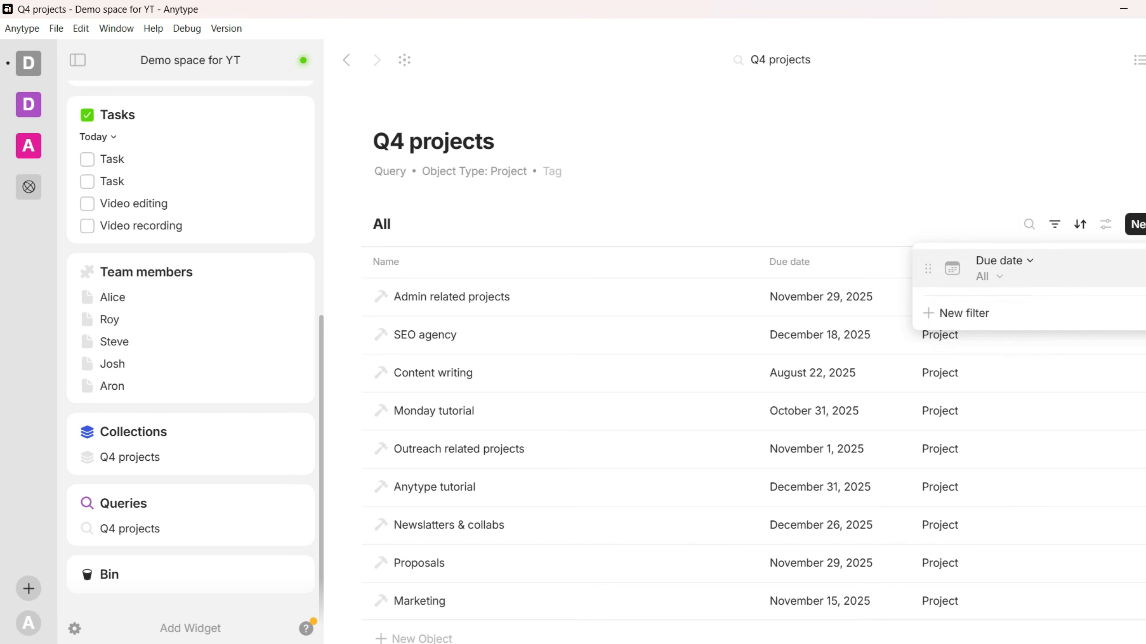
pyautogui.click(1064, 269)
pyautogui.click(958, 326)
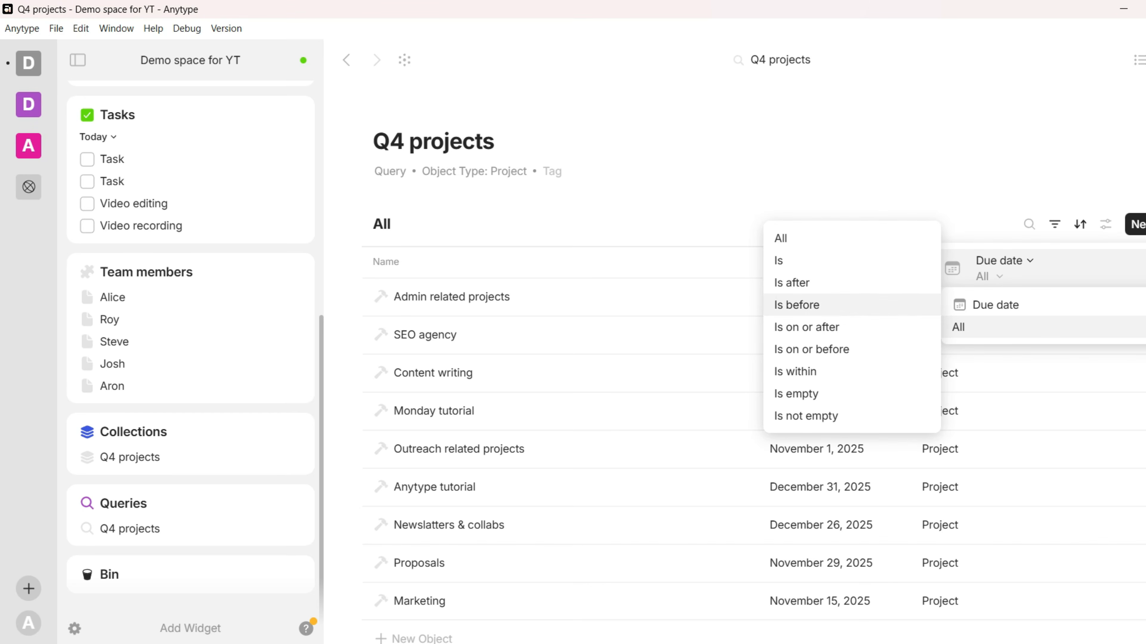
pyautogui.click(796, 305)
pyautogui.moveTo(1004, 350)
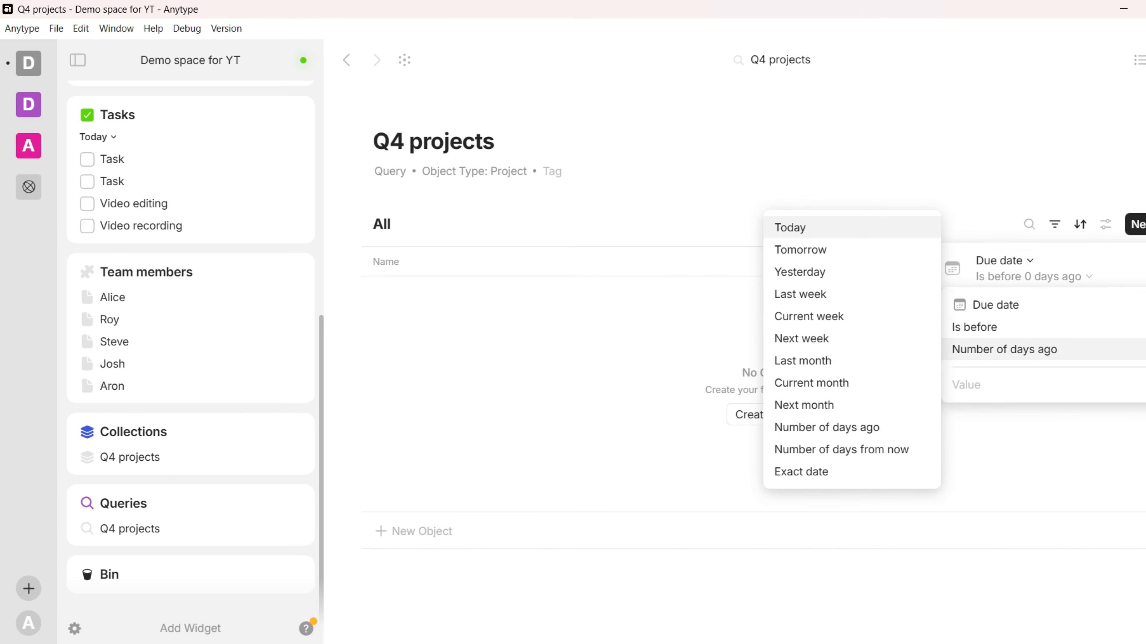
pyautogui.click(801, 472)
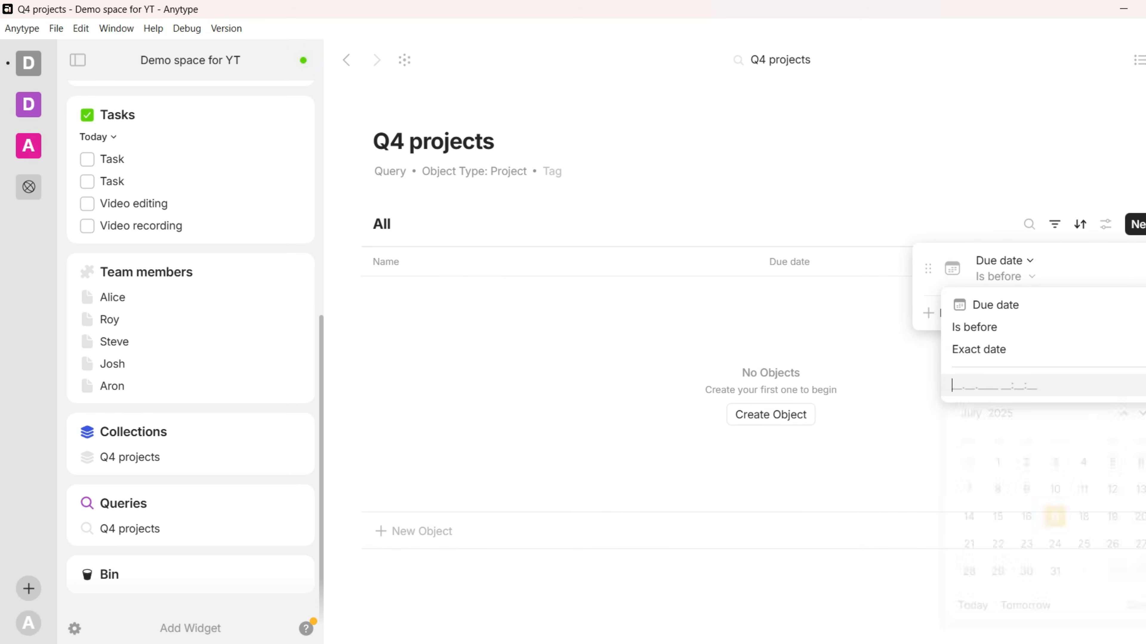
pyautogui.click(994, 385)
pyautogui.click(1144, 414)
pyautogui.click(1144, 413)
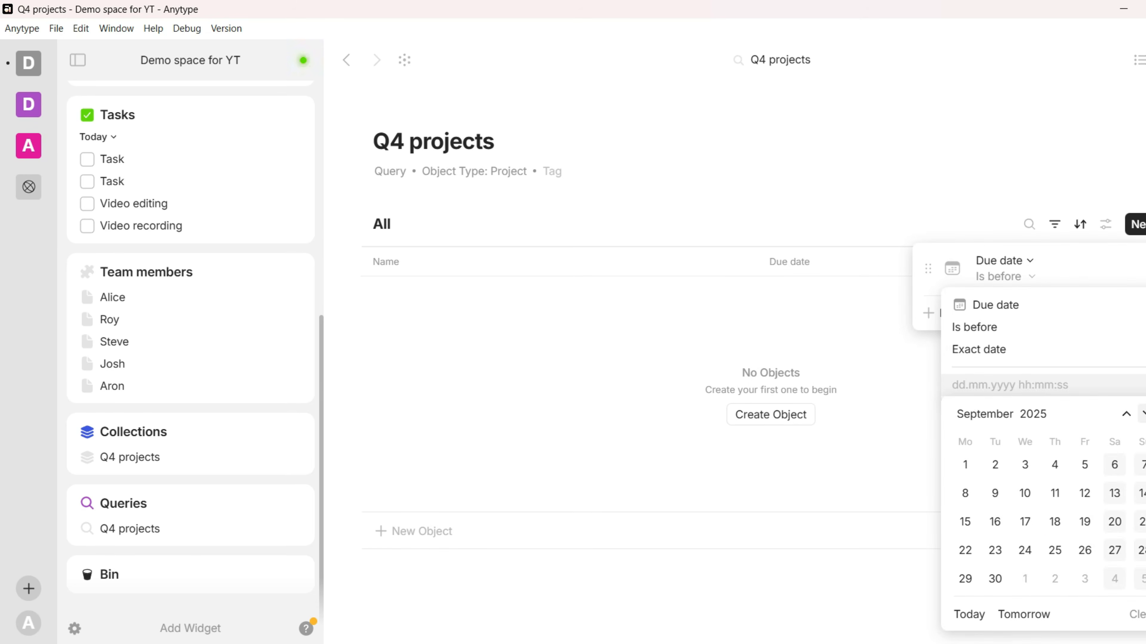
pyautogui.click(995, 578)
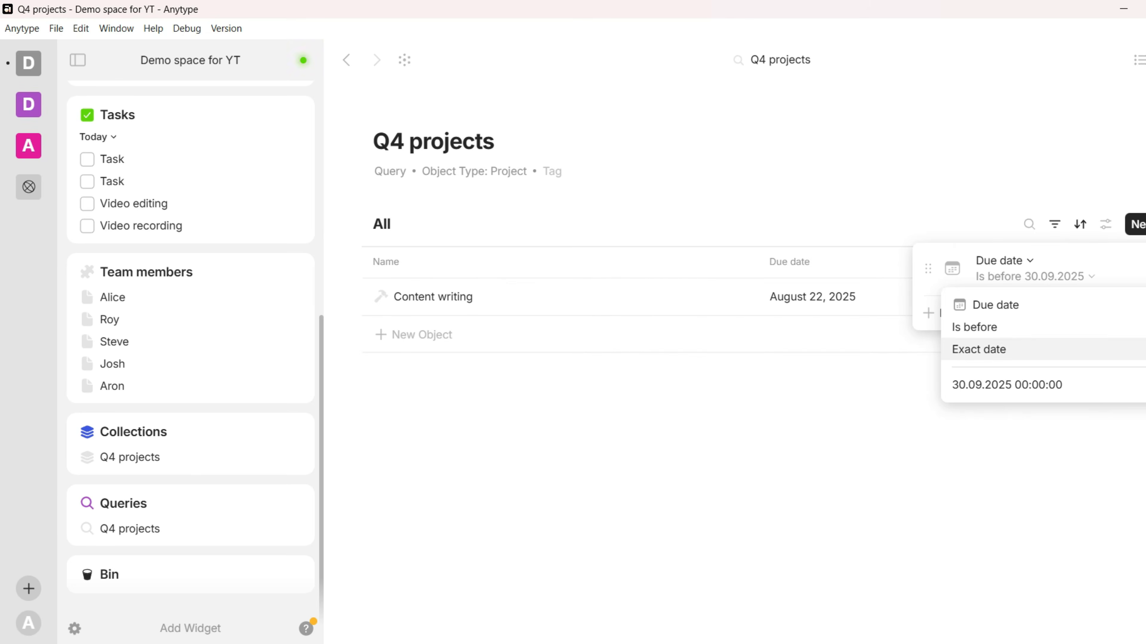
pyautogui.press('Escape')
pyautogui.press('Escape')
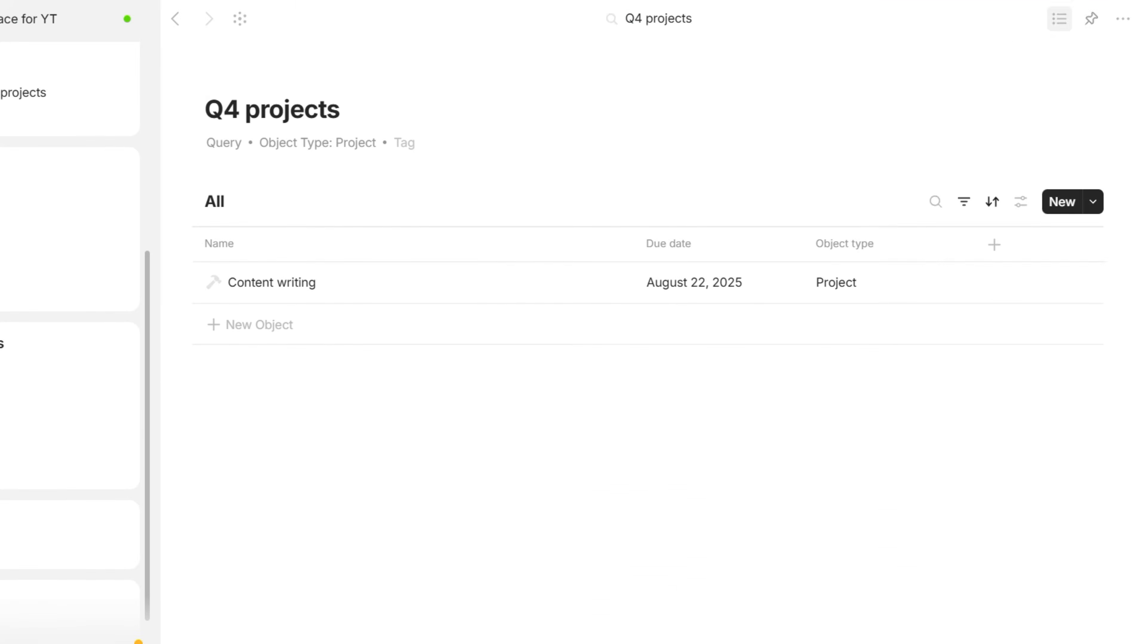
# Open the Query type editor from the sidebar and view its Default view options
pyautogui.click(1059, 18)
pyautogui.click(1095, 19)
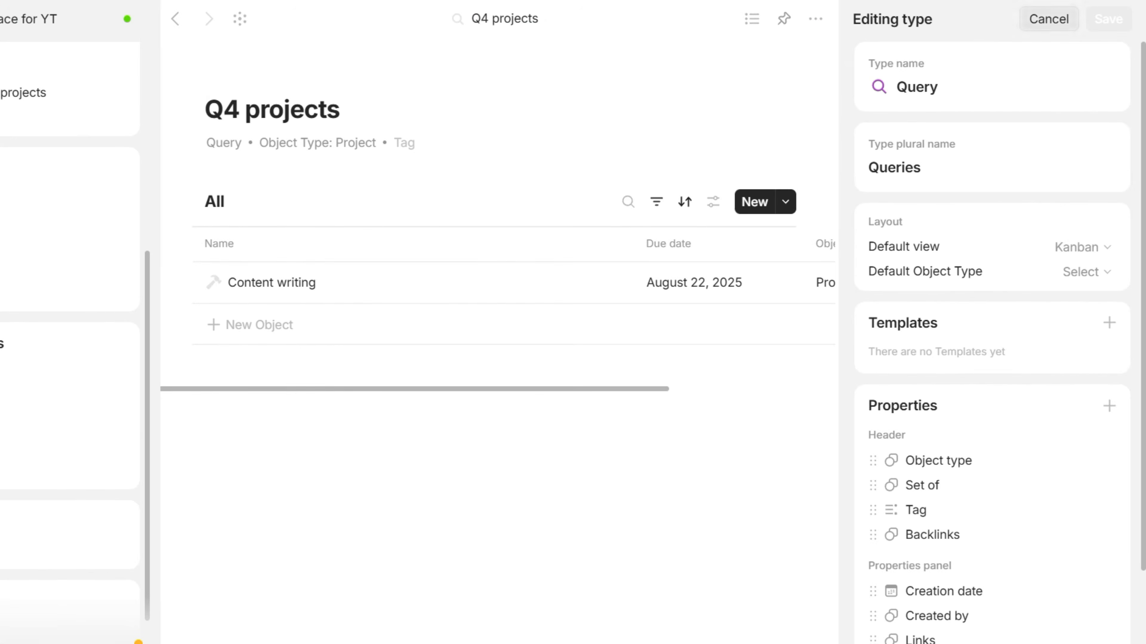
pyautogui.click(1082, 247)
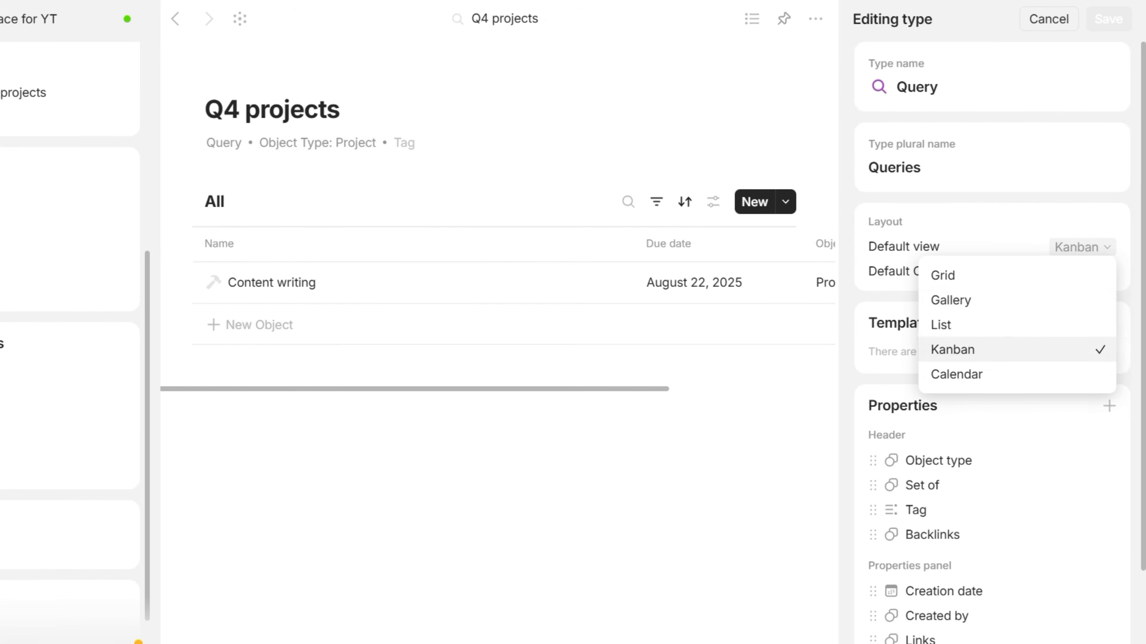